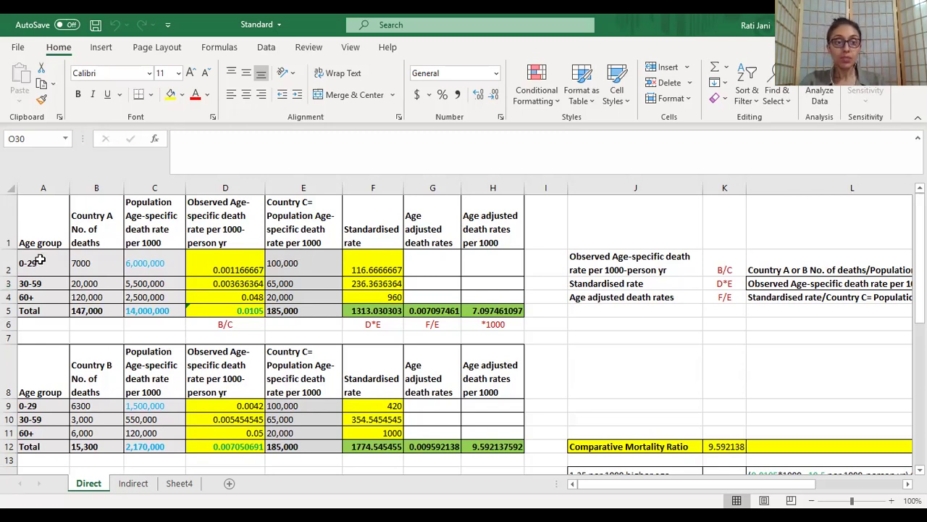
Review Country A's age group, deaths and population data in A1:C5 and the formula key beginning in J2.
drag(39, 262, 136, 304)
drag(41, 217, 145, 310)
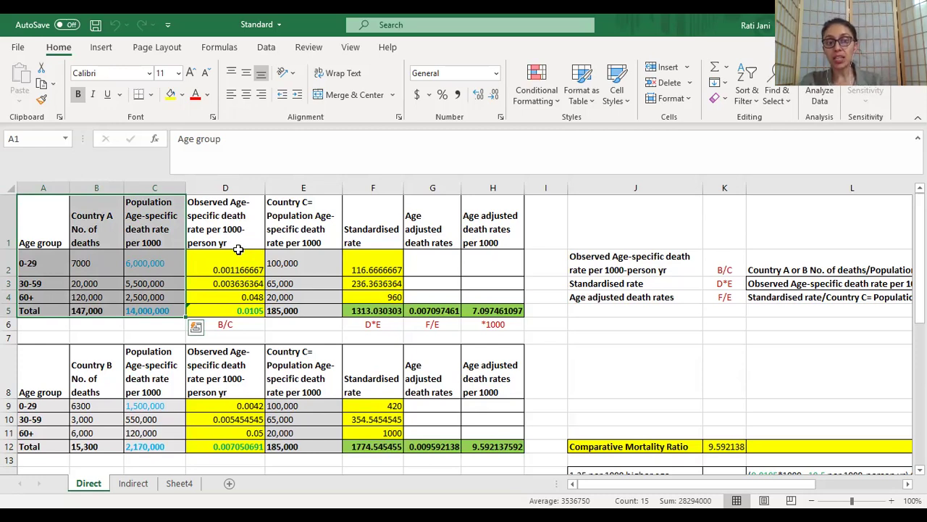
click(229, 324)
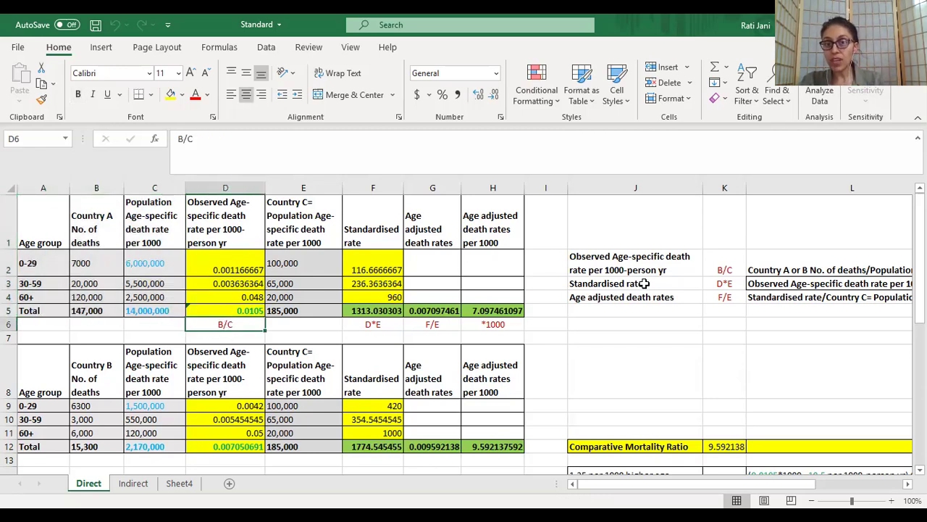
drag(629, 254, 892, 298)
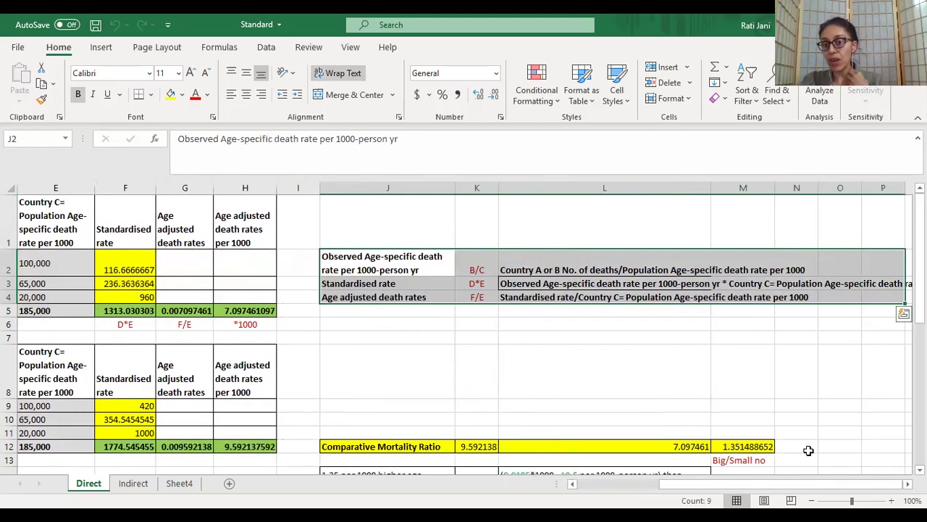
drag(809, 489, 726, 489)
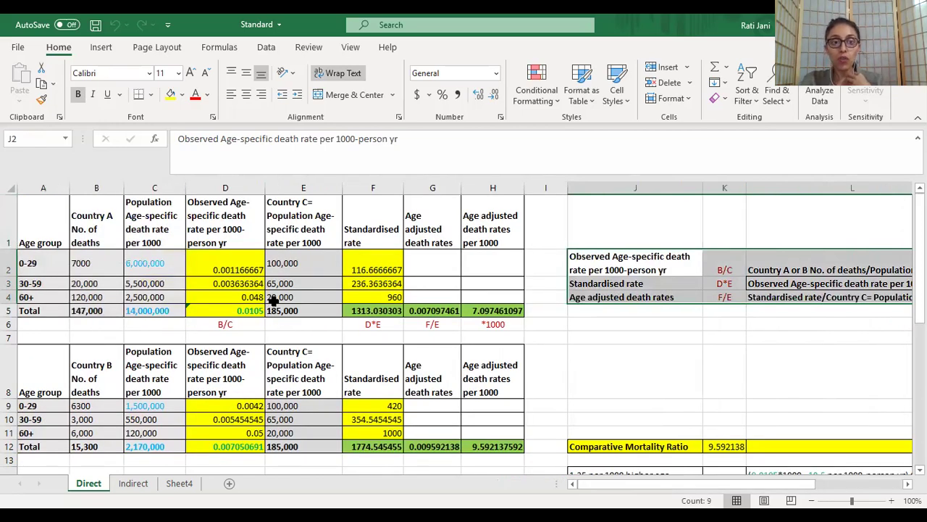
Examine how Country A's observed age-specific death rates in D2:D5 are calculated from the deaths and population columns.
click(226, 269)
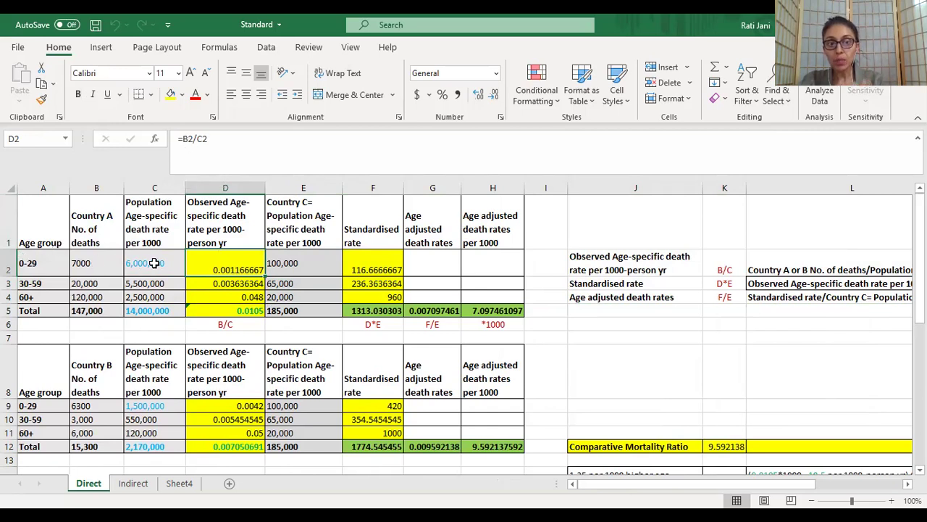
click(79, 266)
click(142, 268)
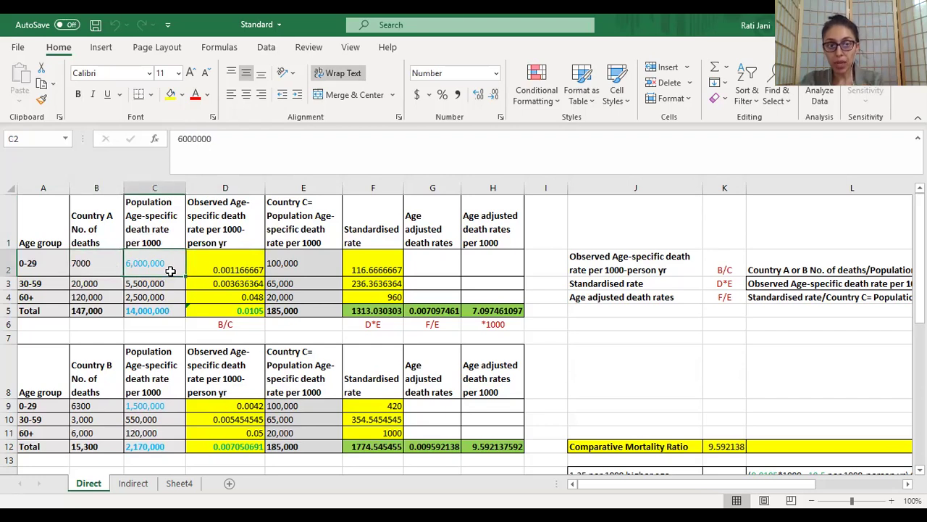
click(226, 266)
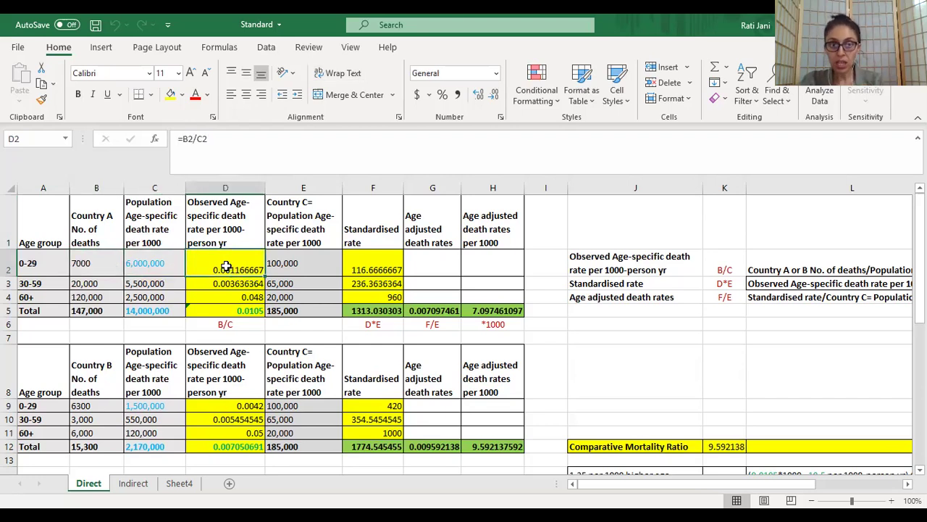
drag(226, 267, 222, 296)
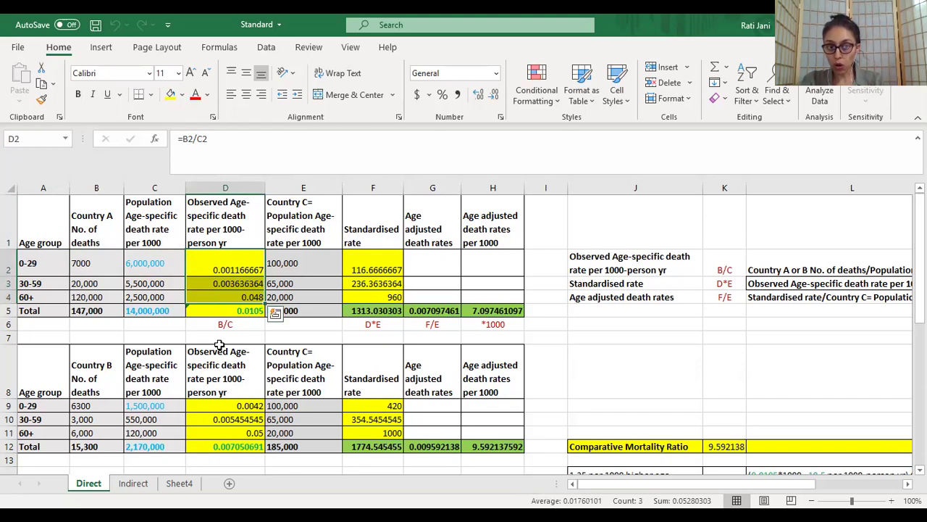
click(244, 312)
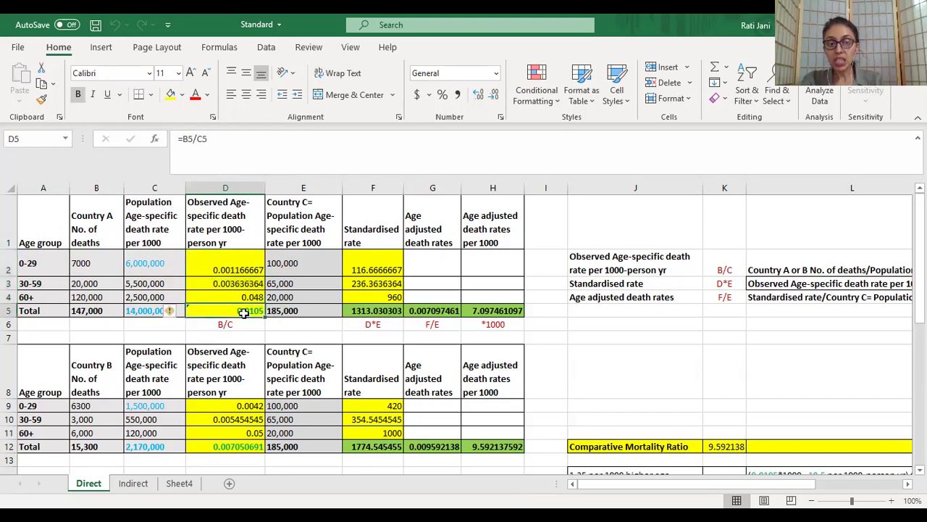
click(80, 311)
click(174, 310)
click(201, 310)
drag(208, 269, 216, 312)
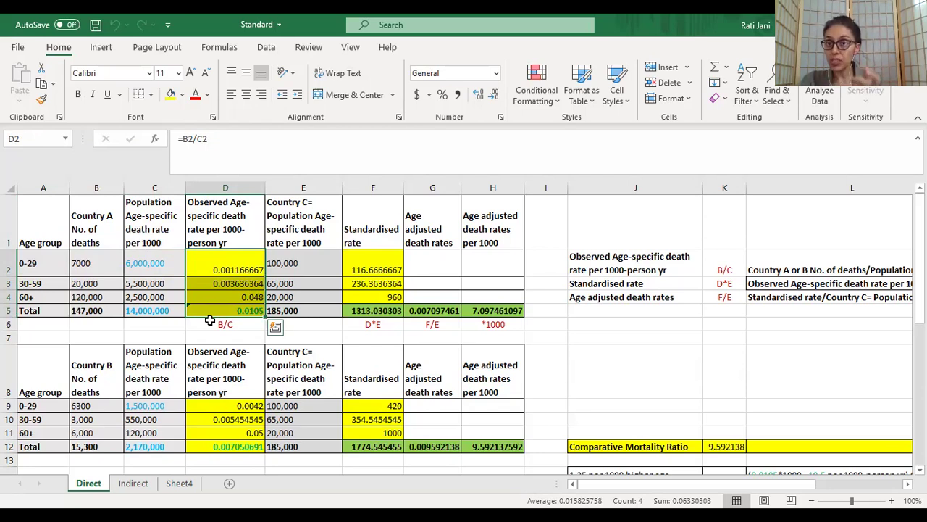
Review the Country C population in E1:E5 and the Standardised rate and Age adjusted death rates columns of the Country A table.
click(286, 209)
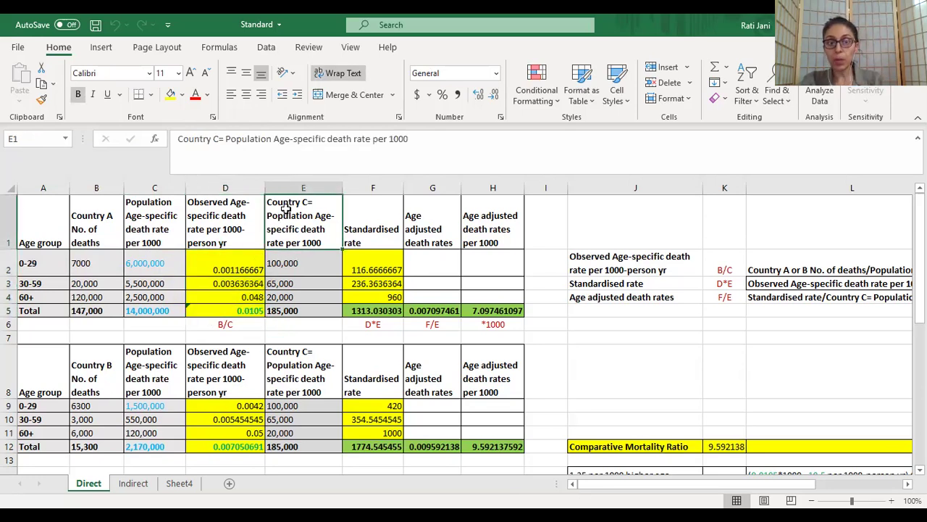
drag(300, 265, 313, 307)
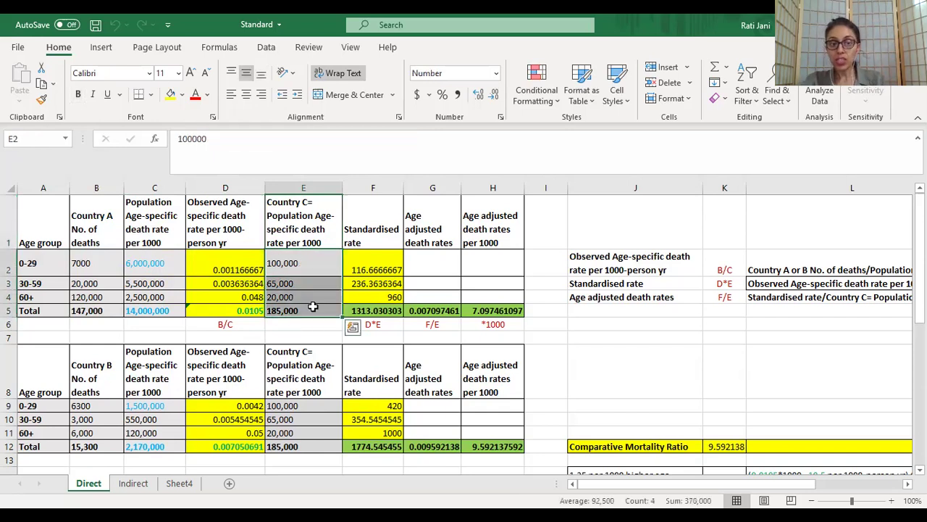
click(310, 263)
drag(310, 260, 313, 313)
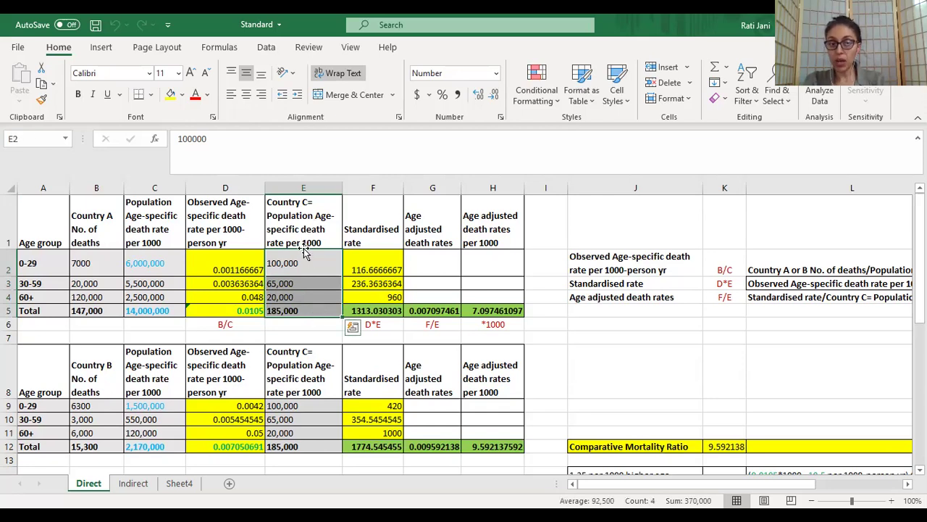
drag(364, 257, 479, 312)
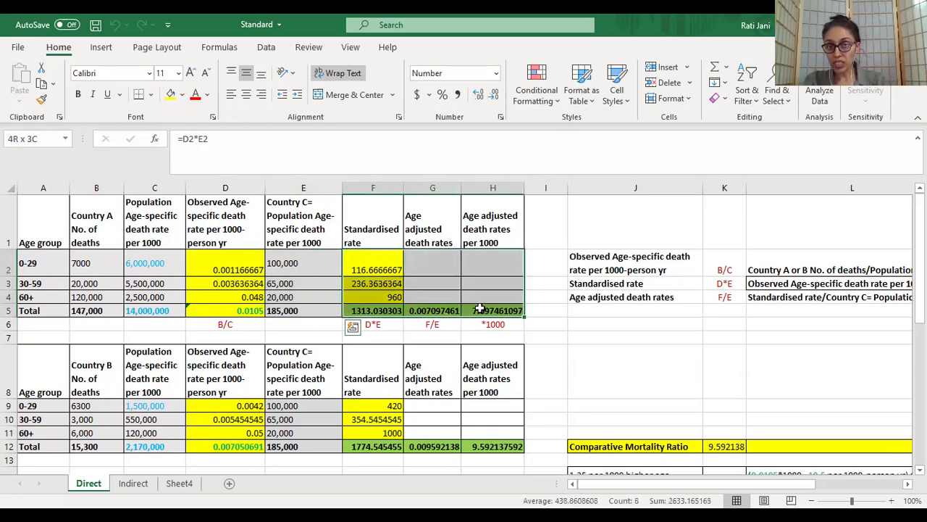
click(371, 235)
click(440, 237)
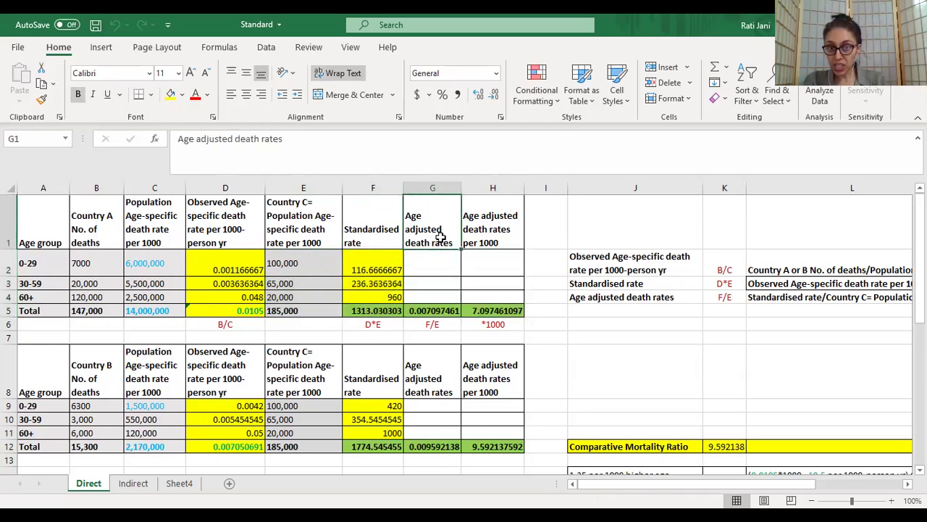
click(495, 236)
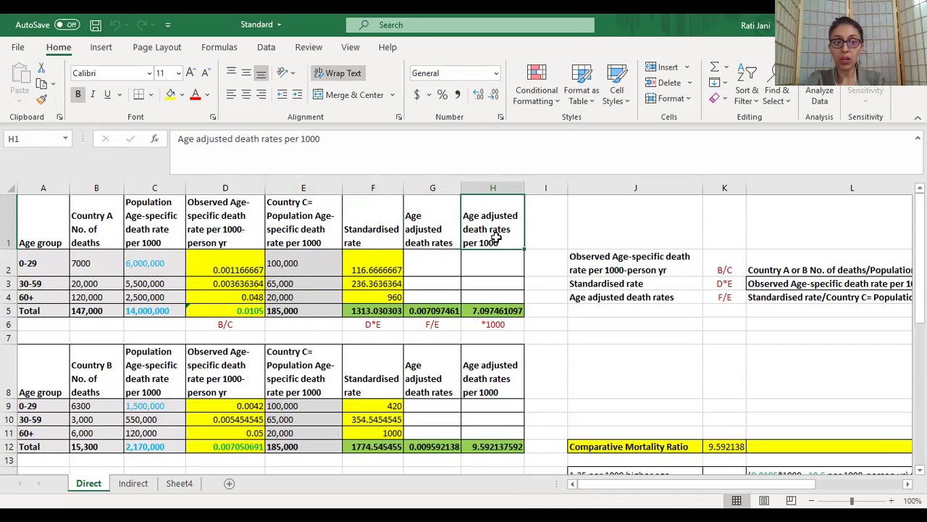
Examine the Standardised rate formulas for each age group in F2:F4 and the total in F5 of the Country A table.
drag(39, 256, 38, 309)
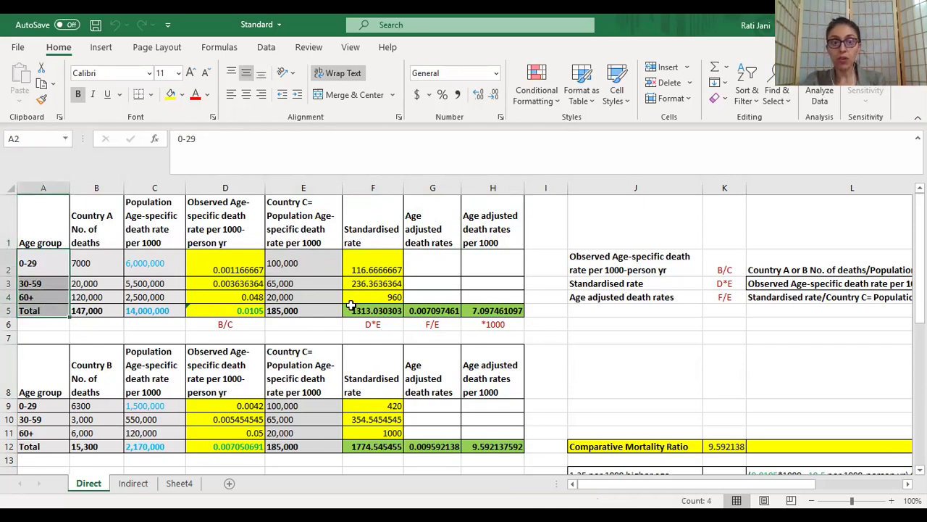
drag(364, 262, 365, 299)
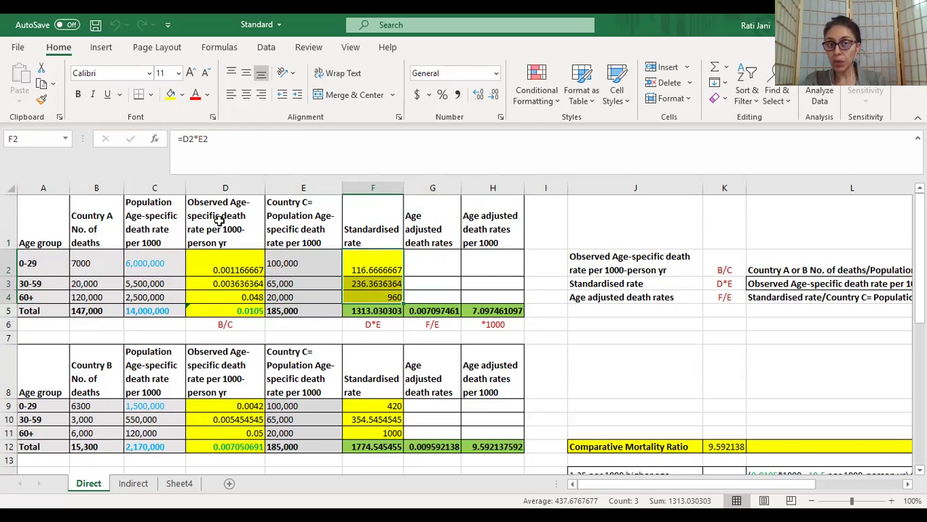
click(217, 221)
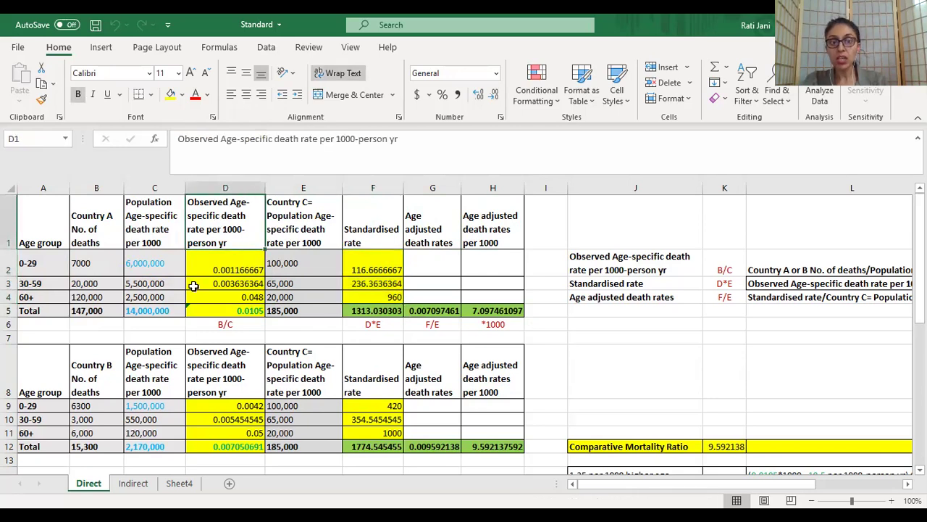
click(207, 263)
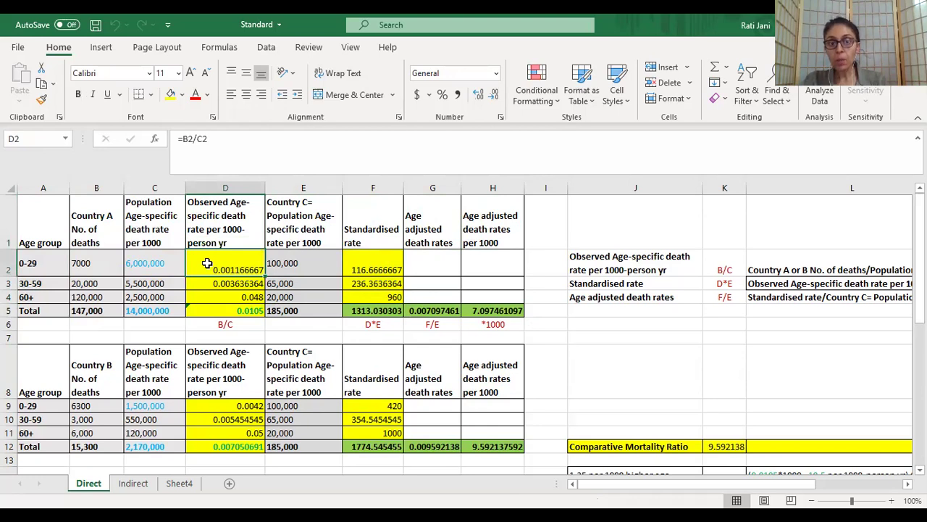
click(302, 263)
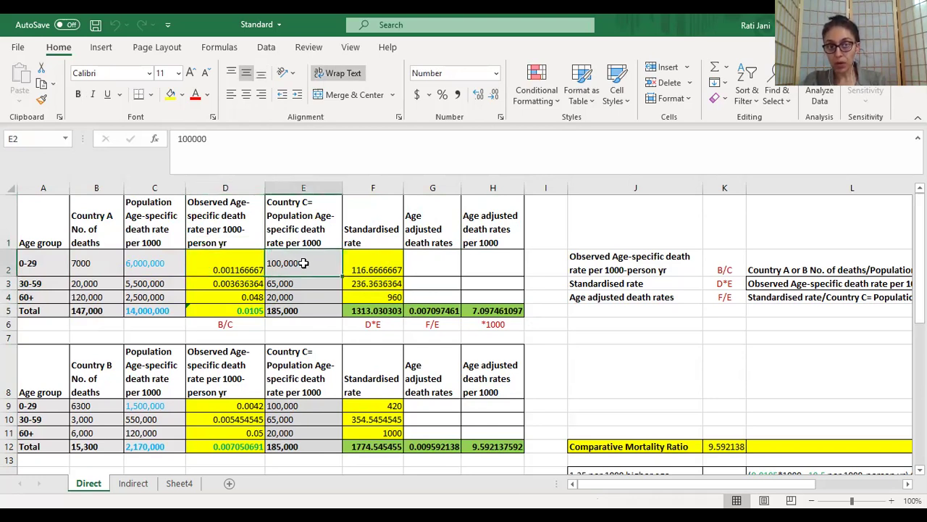
click(354, 263)
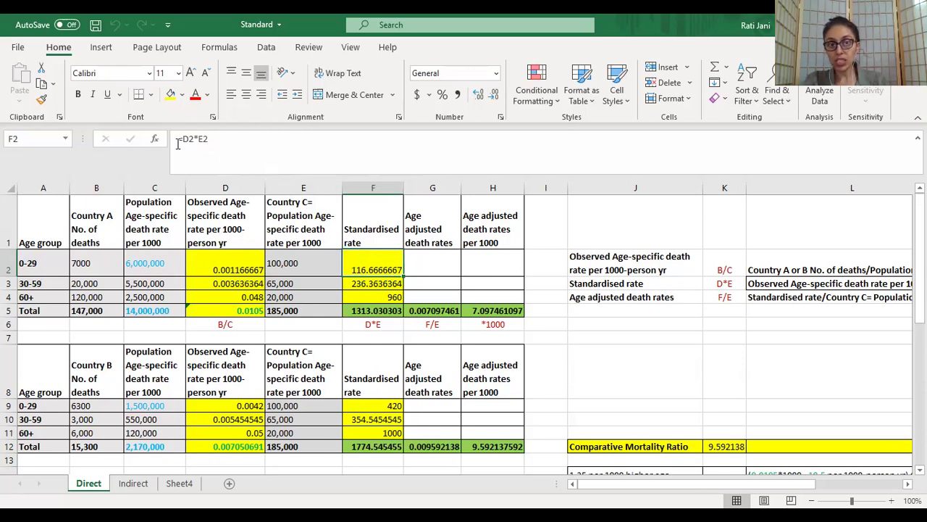
click(364, 284)
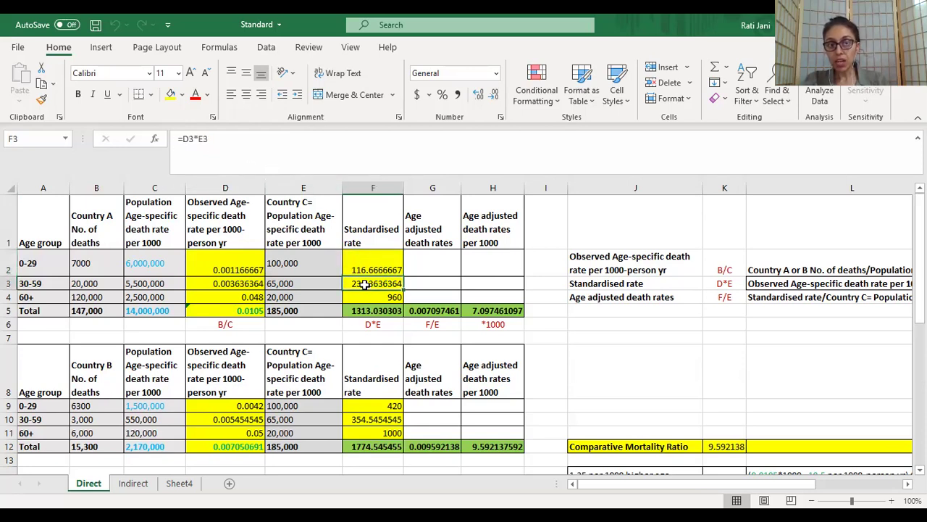
click(367, 297)
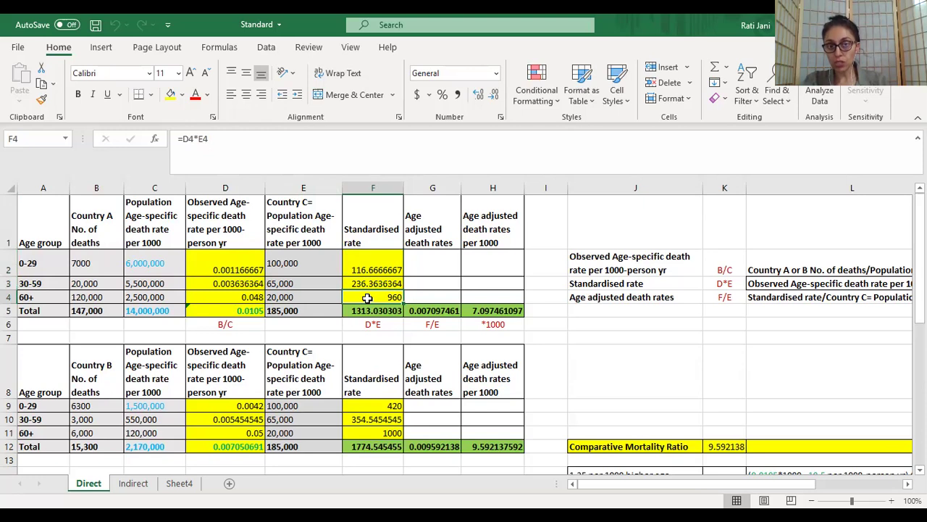
click(361, 310)
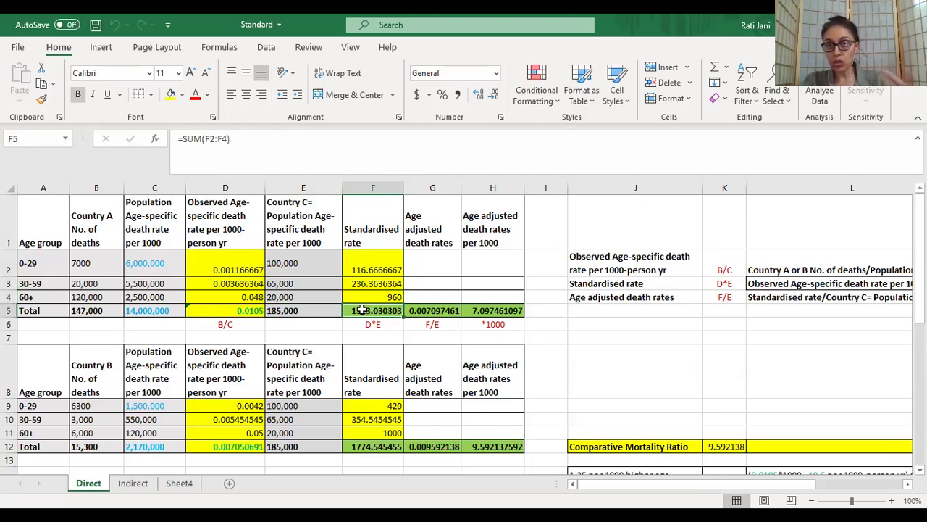
drag(369, 267, 371, 299)
click(371, 310)
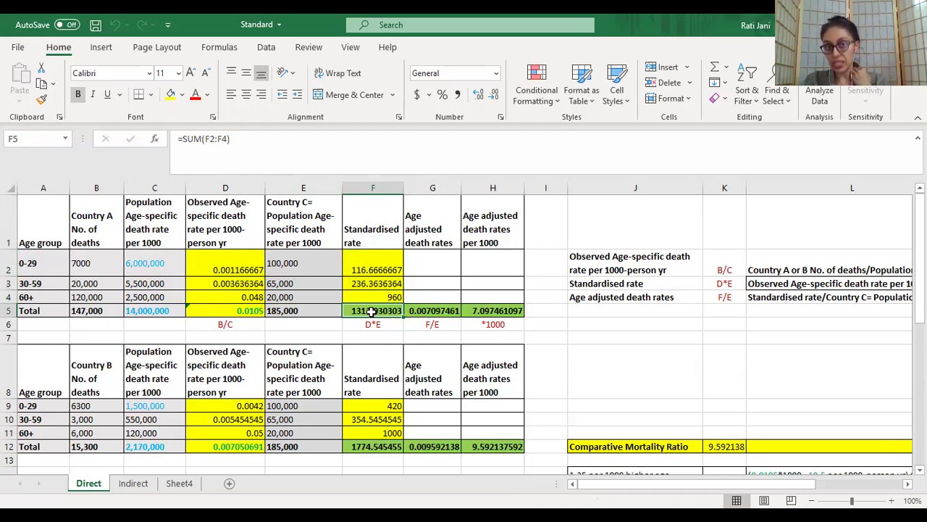
Trace Country A's age adjusted death rate in G5 to the totals in E5 and F5, and inspect the per 1000 formula in H5.
click(427, 312)
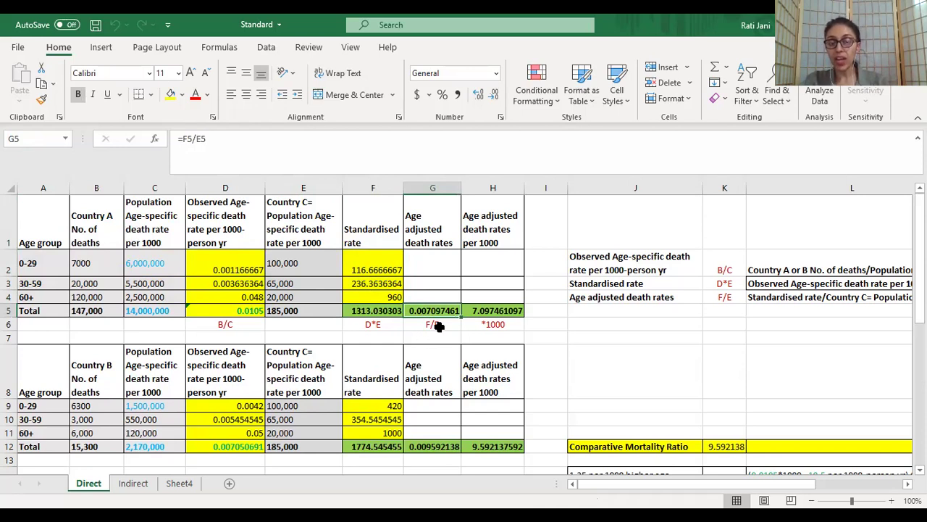
click(363, 311)
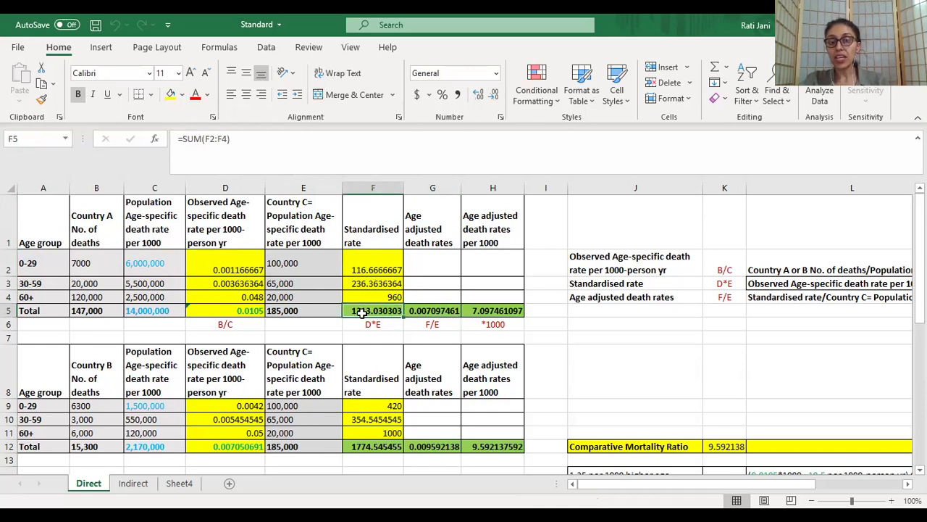
click(301, 312)
drag(290, 310, 371, 319)
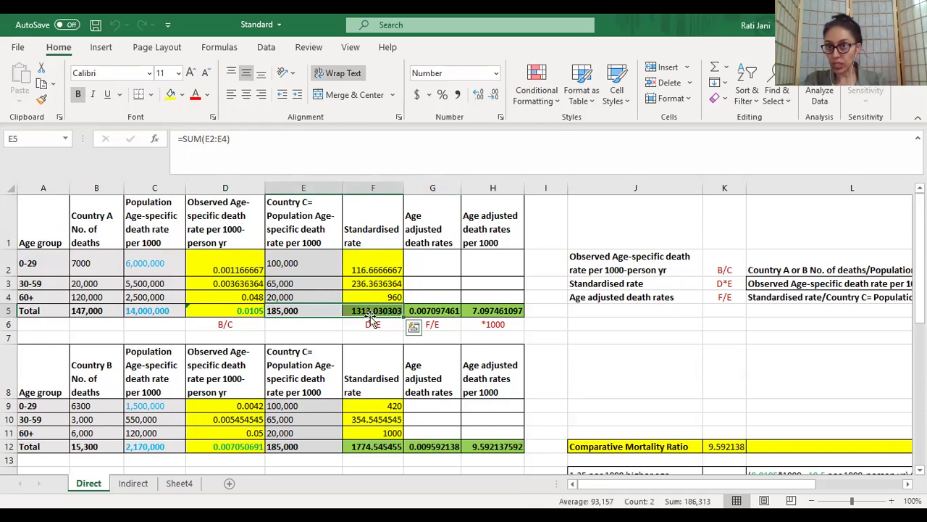
click(447, 323)
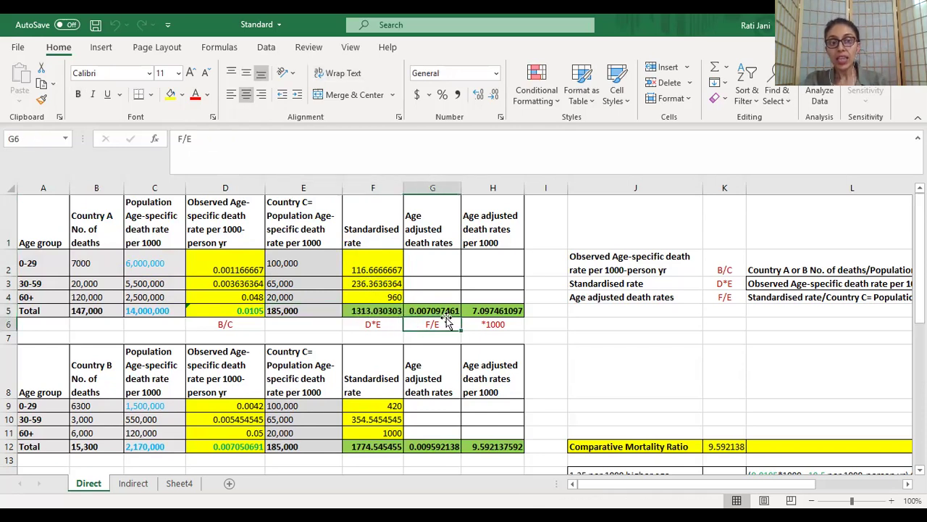
click(445, 311)
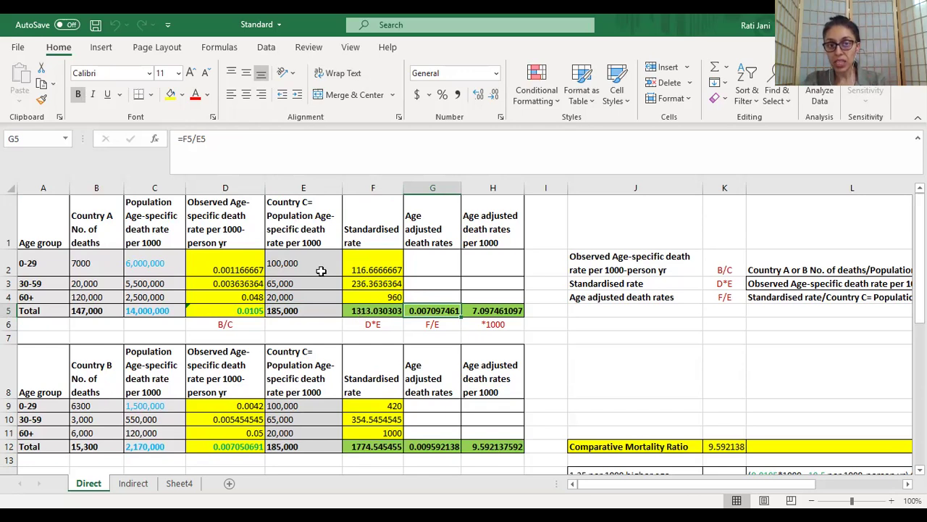
click(299, 310)
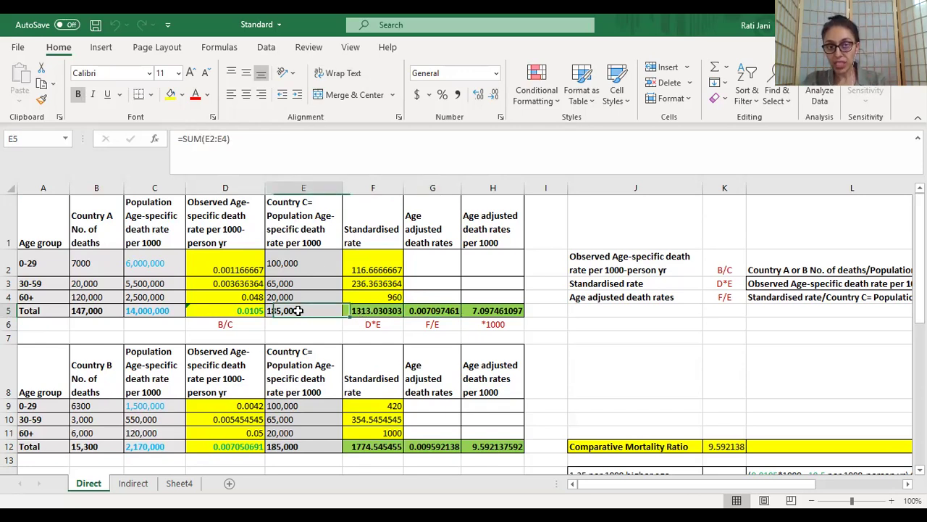
click(361, 313)
click(331, 309)
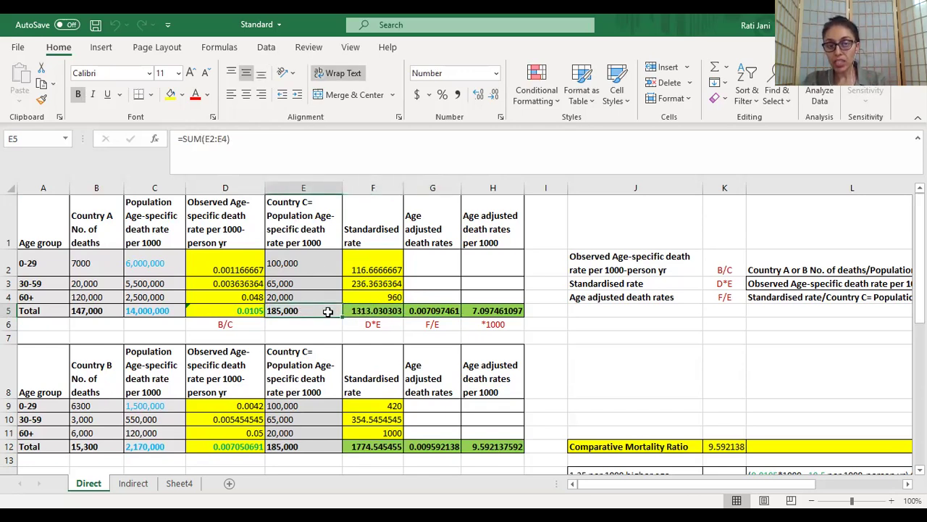
click(447, 310)
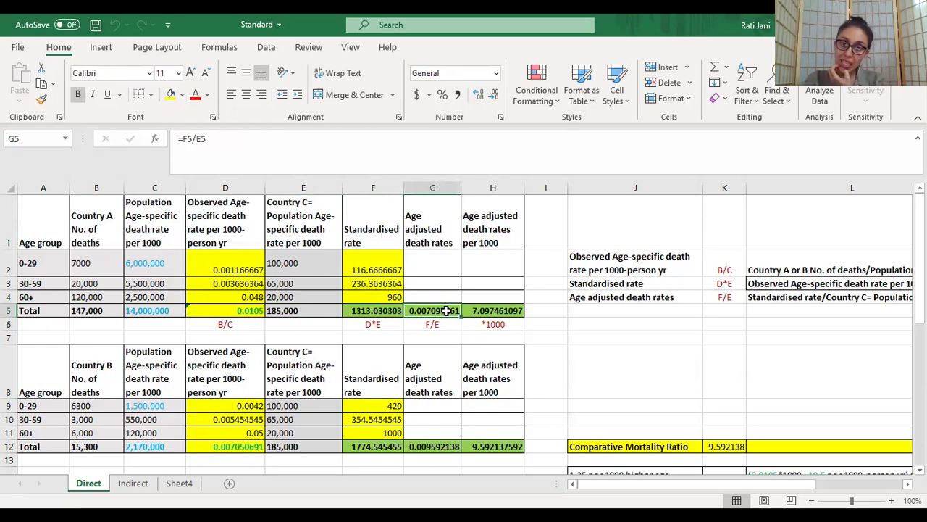
click(489, 310)
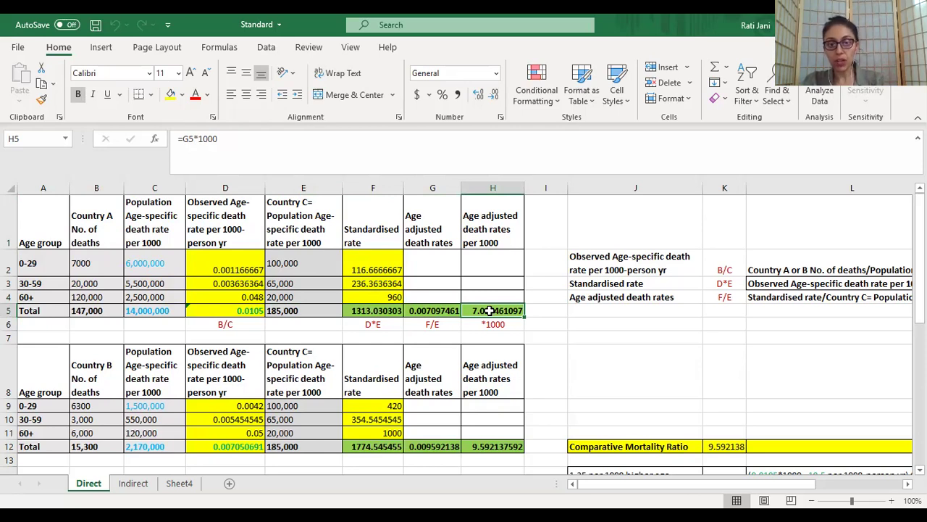
Review the formula key in J2:L4 for the observed age-specific death rate, standardised rate and age adjusted death rates.
click(489, 326)
click(492, 312)
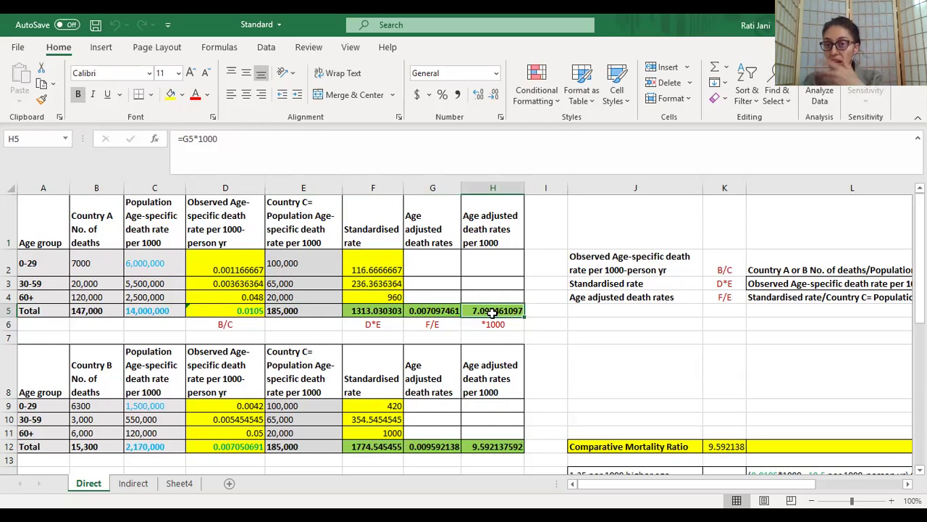
click(595, 259)
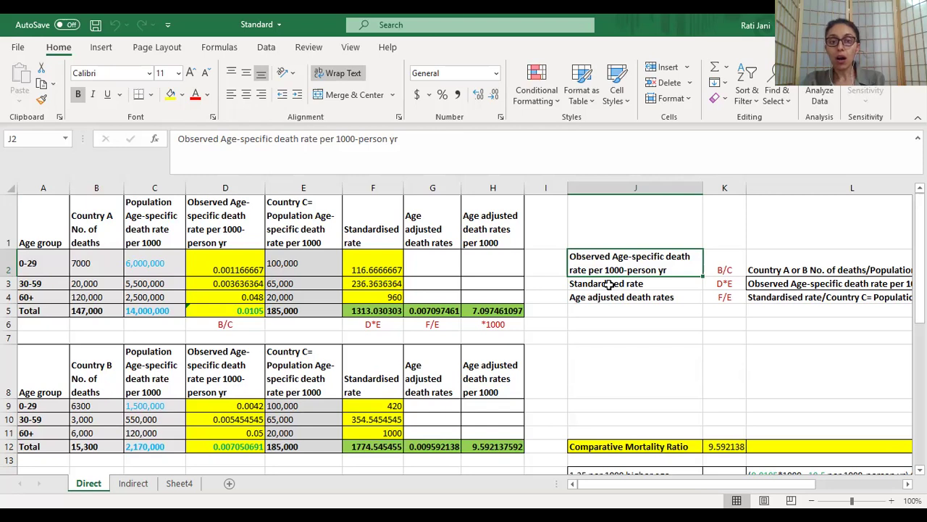
drag(614, 257, 877, 299)
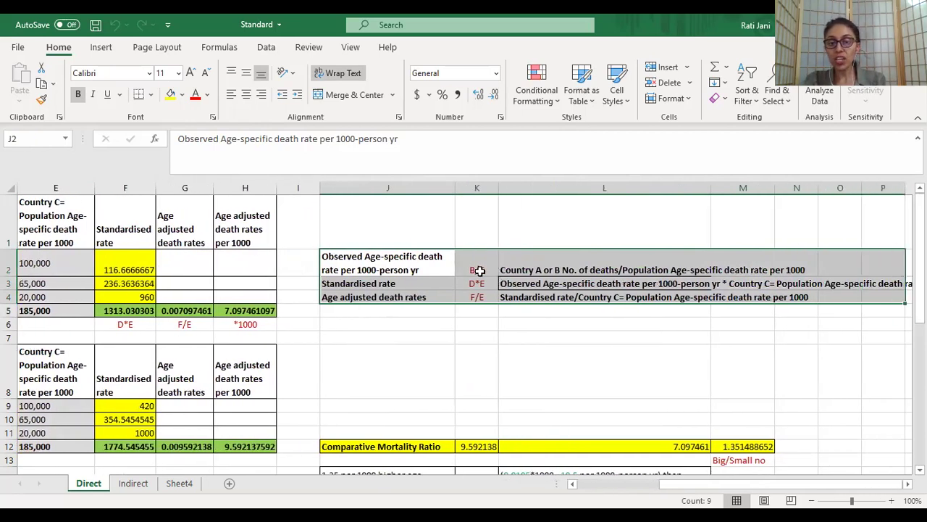
click(391, 262)
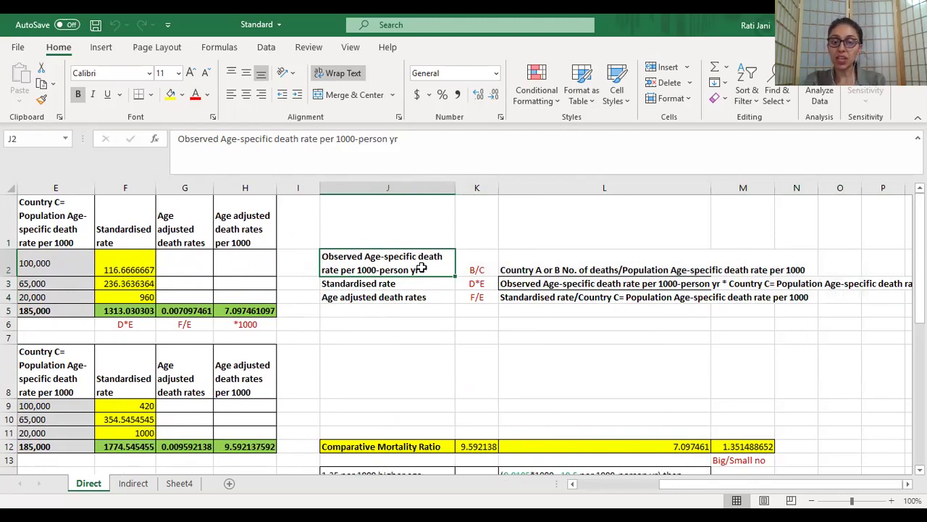
click(476, 285)
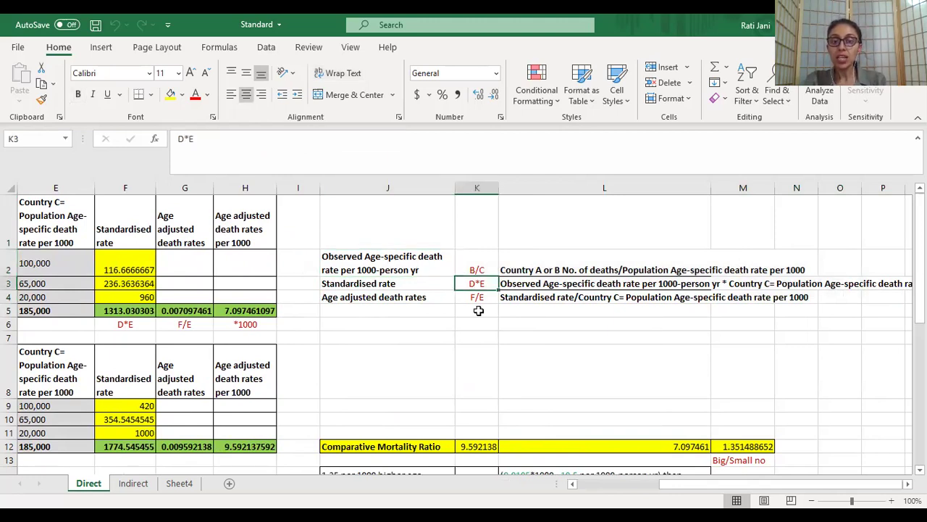
click(388, 287)
click(399, 297)
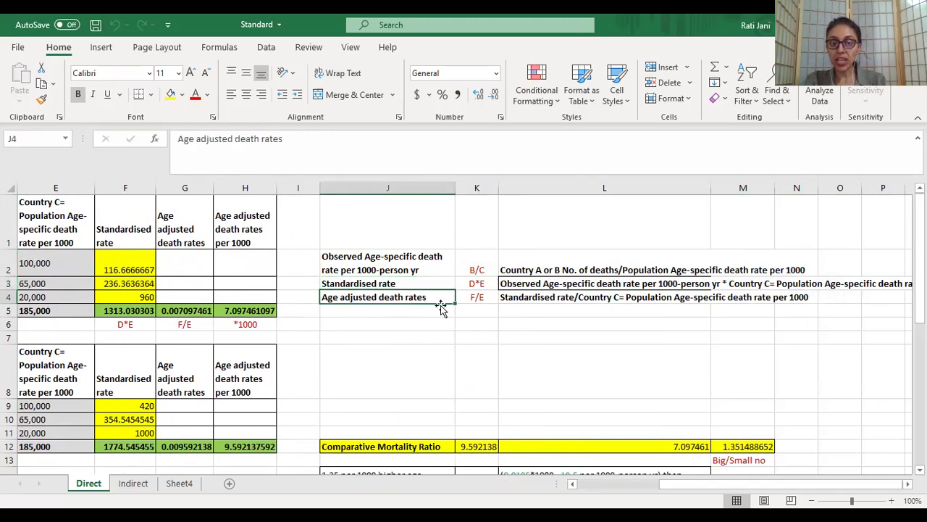
click(479, 299)
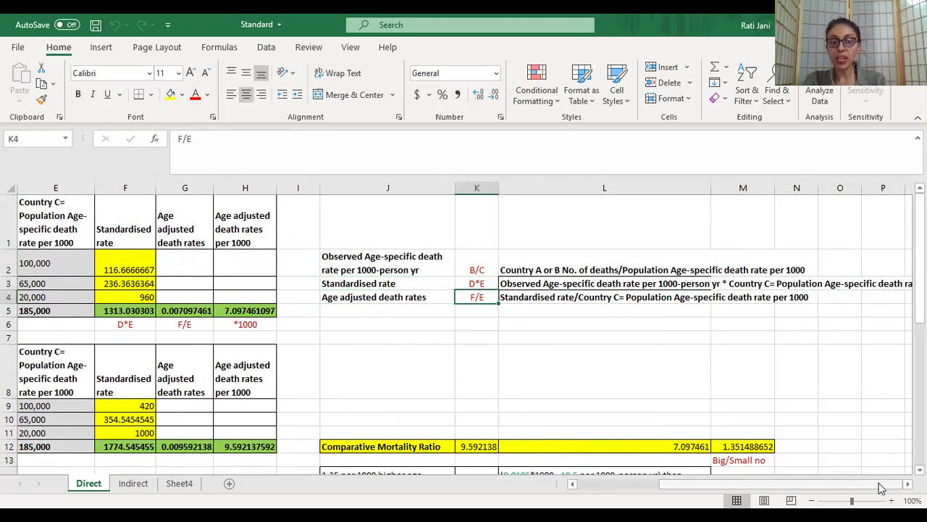
Revisit Country A's age adjusted death rate per 1000 in H5 and the table's No. of deaths heading in B1.
drag(878, 486, 841, 491)
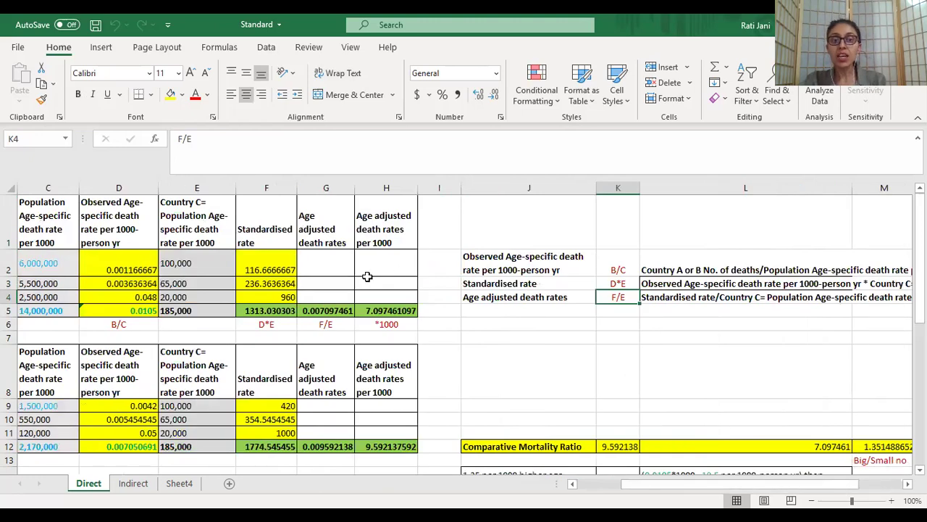
click(384, 310)
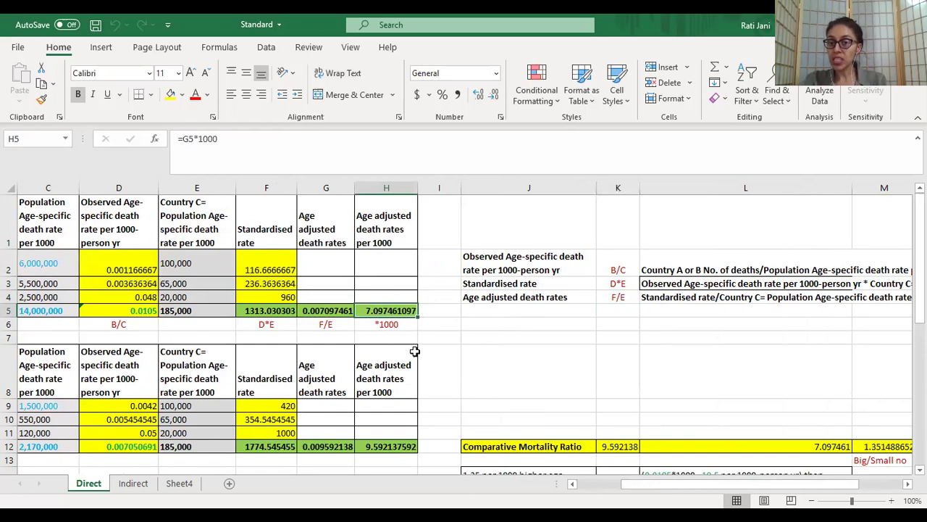
drag(651, 490, 612, 490)
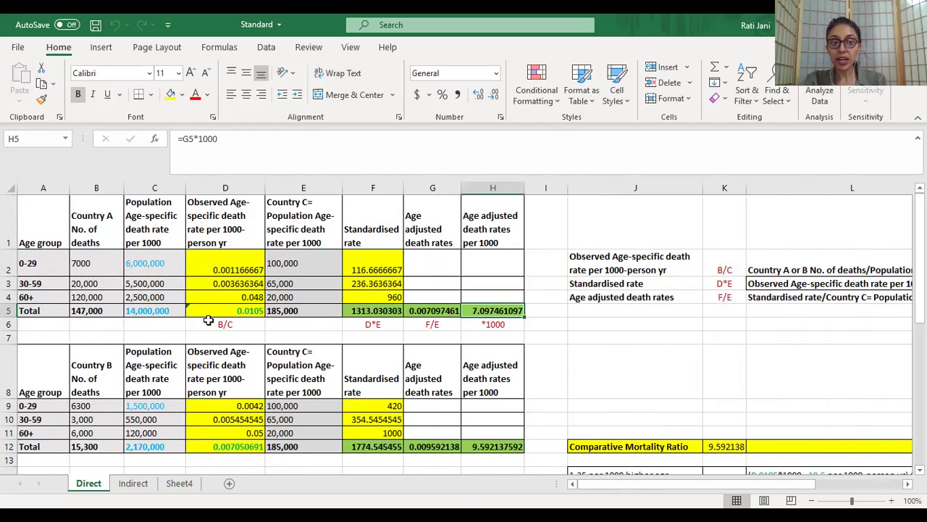
click(100, 219)
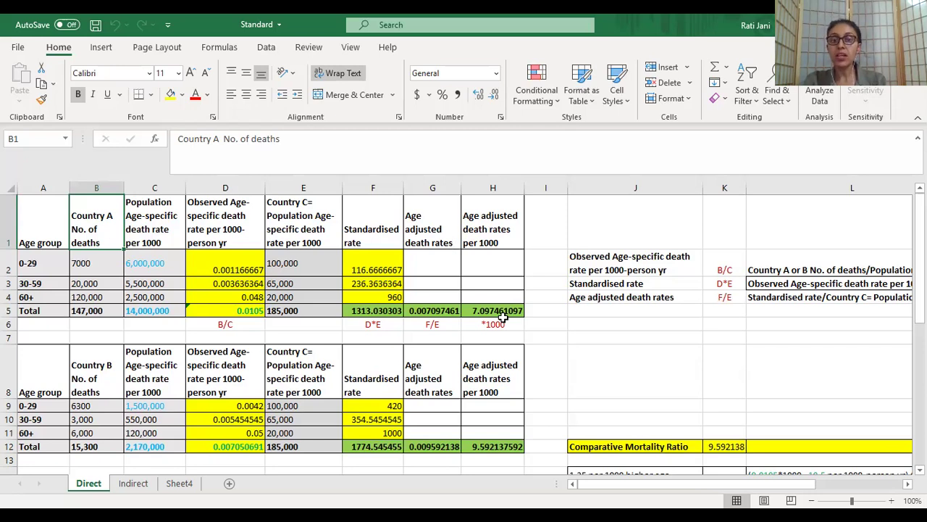
Review the Country B table in A8:H12, from age groups, deaths and population through to the standardised and age adjusted rates.
scroll(503, 317, down, 1)
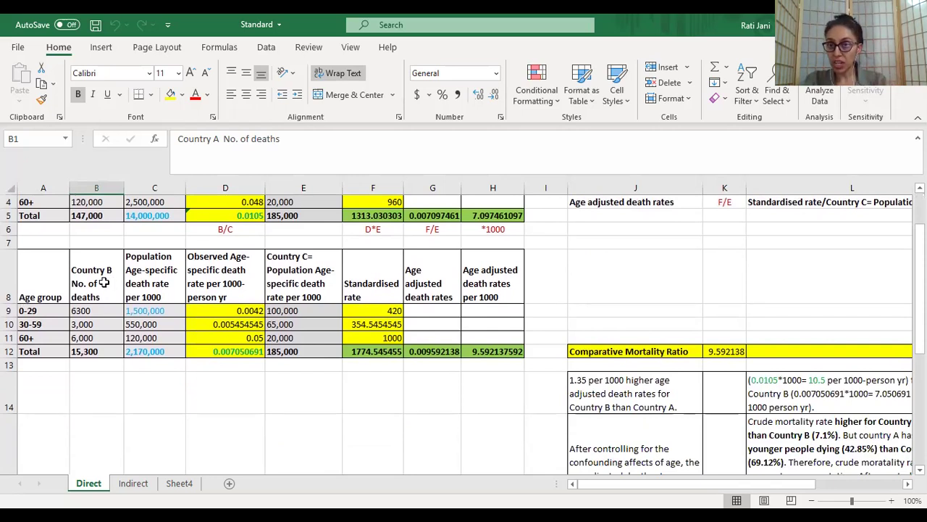
click(47, 298)
drag(51, 283, 157, 360)
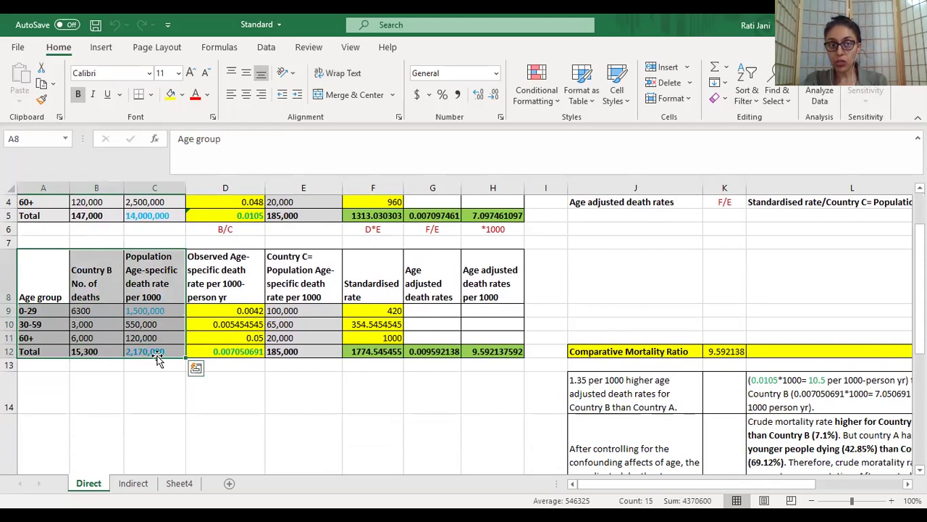
click(219, 272)
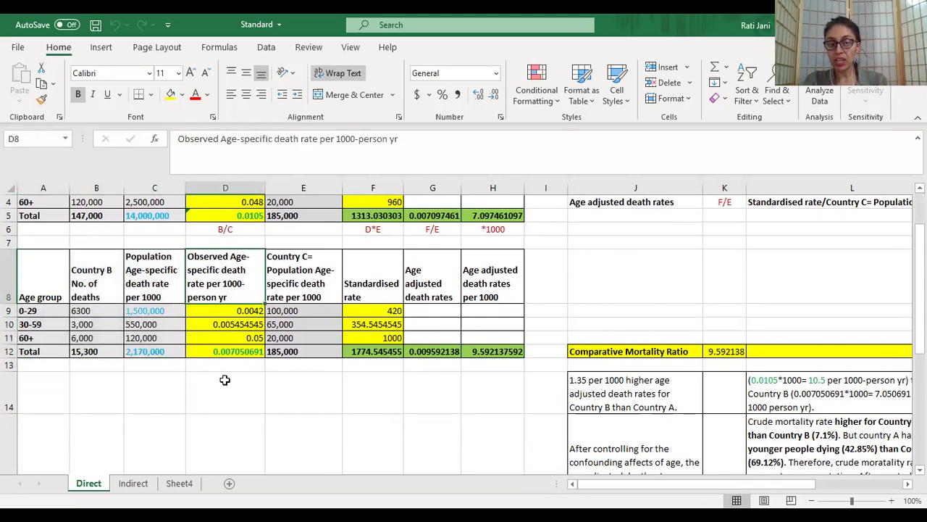
drag(312, 270, 311, 351)
drag(376, 266, 507, 355)
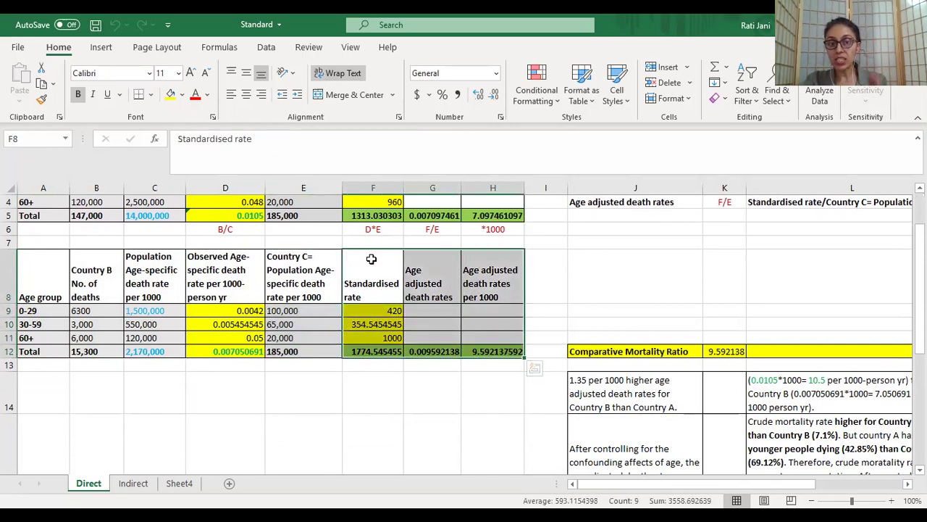
Inspect Country B's Standardised rate formulas in F9:F12 and its age adjusted death rate formulas in G12 and H12.
drag(373, 310, 374, 338)
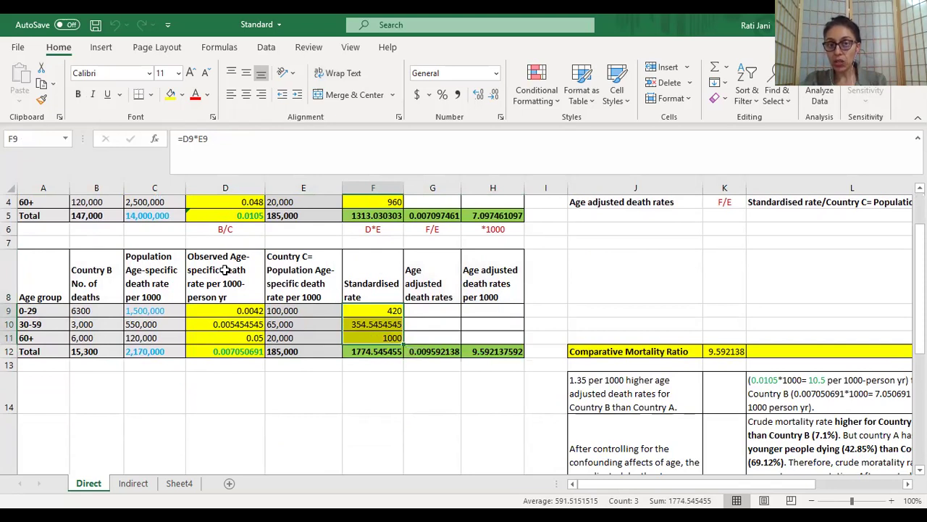
click(374, 354)
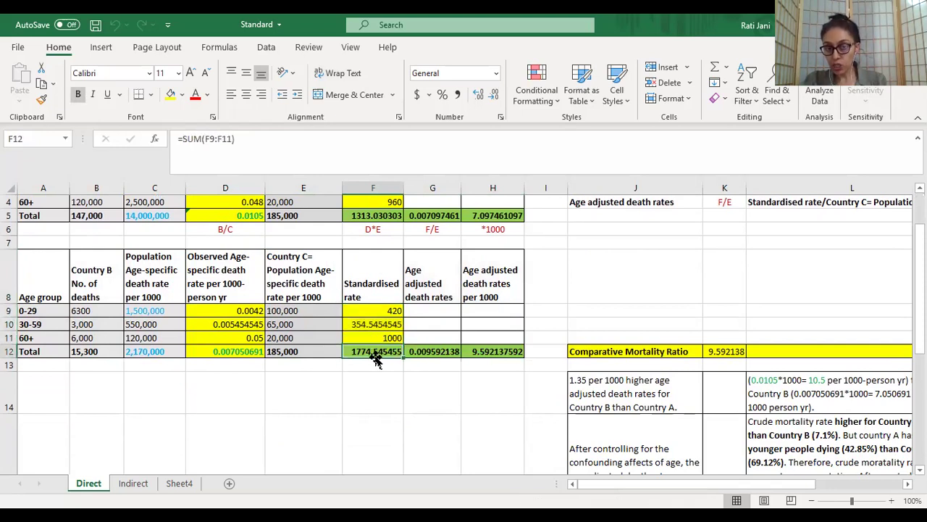
click(434, 364)
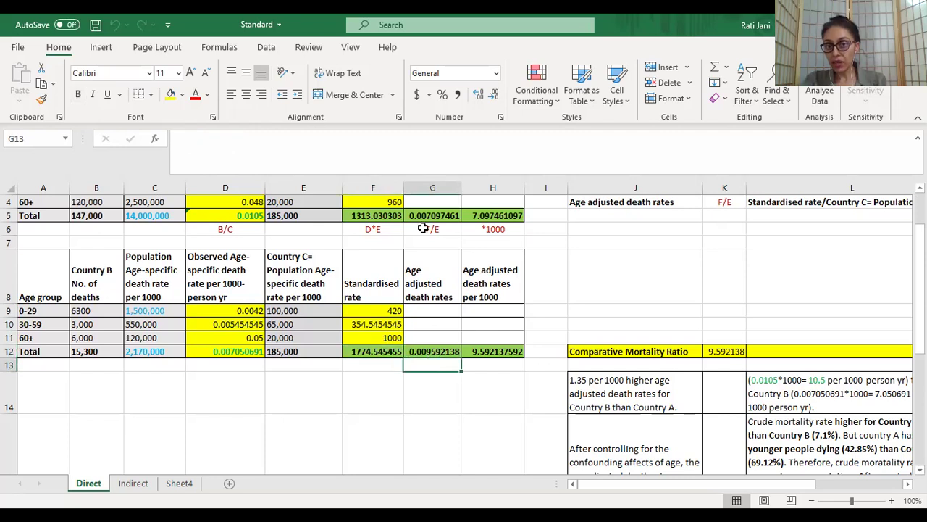
click(453, 354)
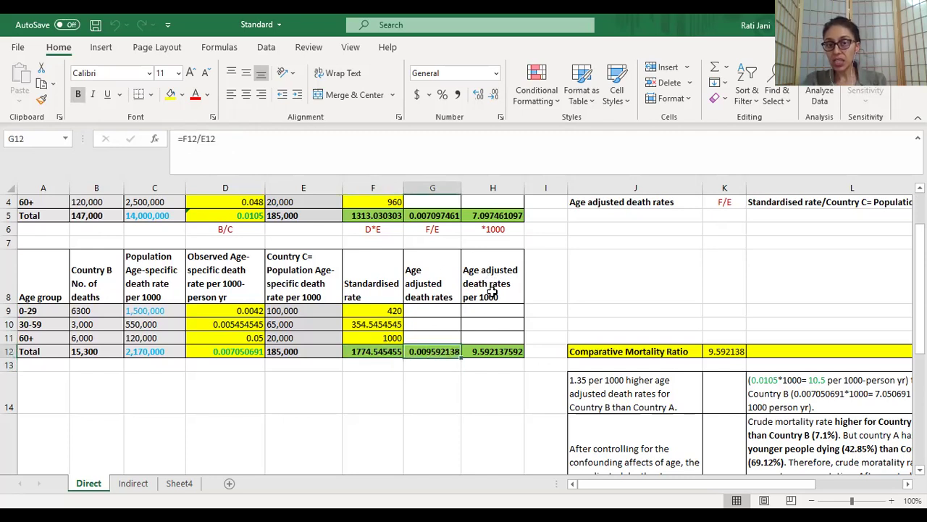
click(482, 354)
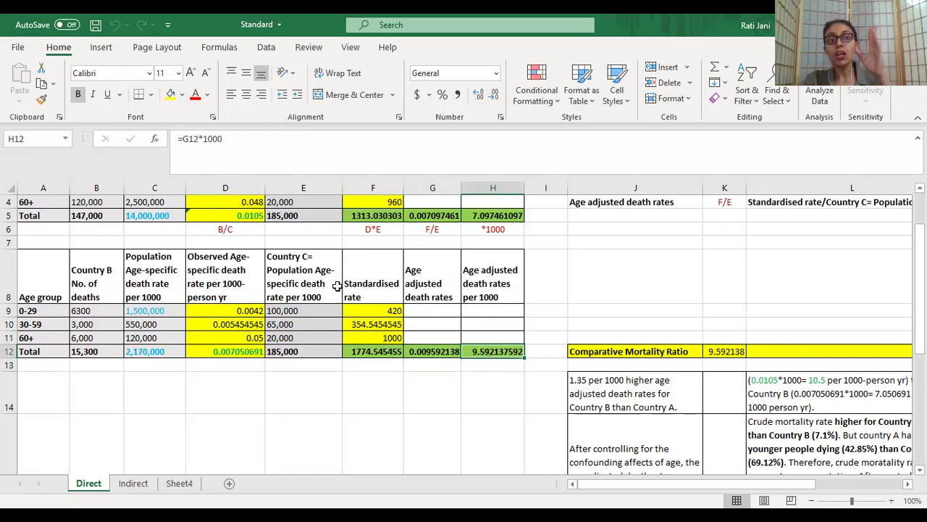
Compare the age adjusted death rates per 1000 of Country A in H5 and Country B in H12.
scroll(428, 339, up, 1)
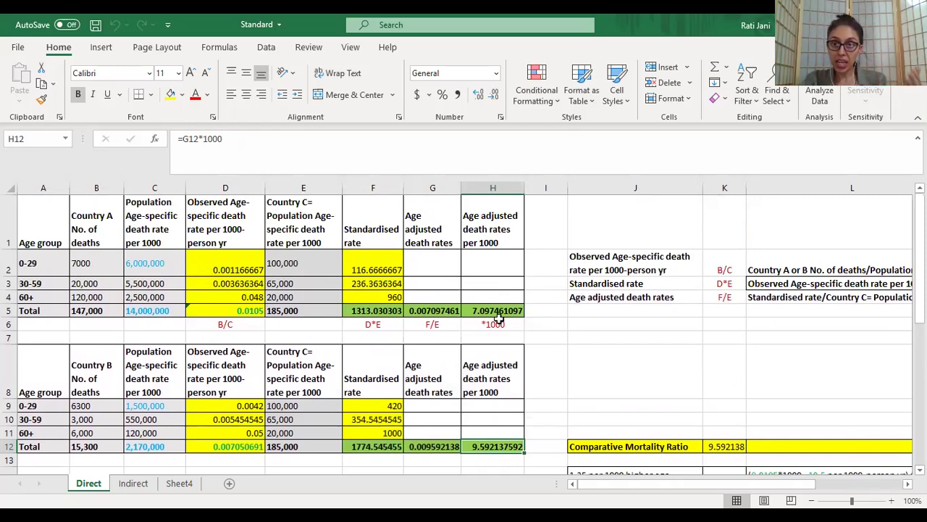
scroll(217, 376, down, 1)
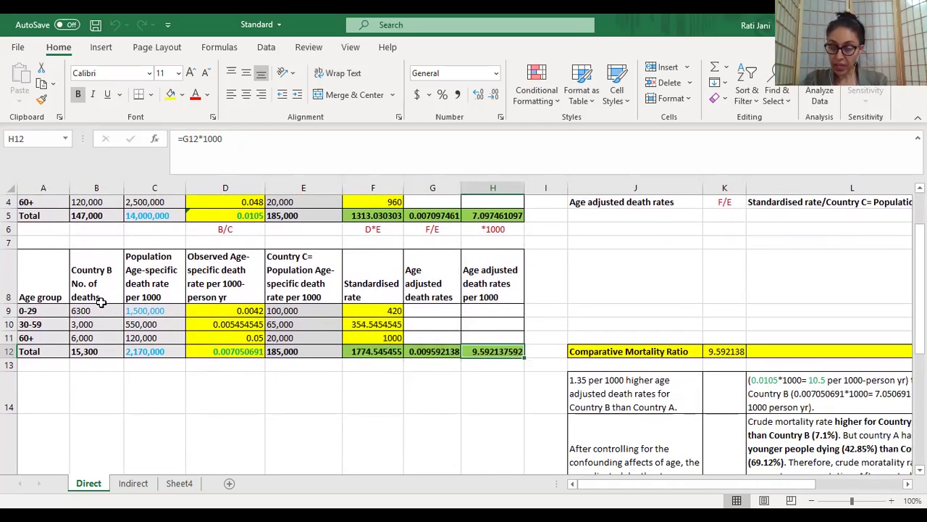
scroll(654, 423, down, 1)
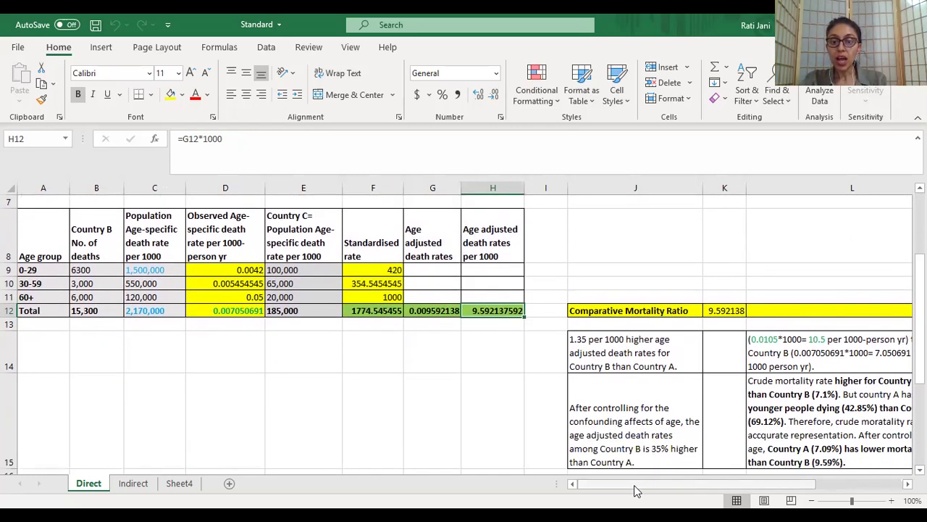
drag(635, 491, 699, 490)
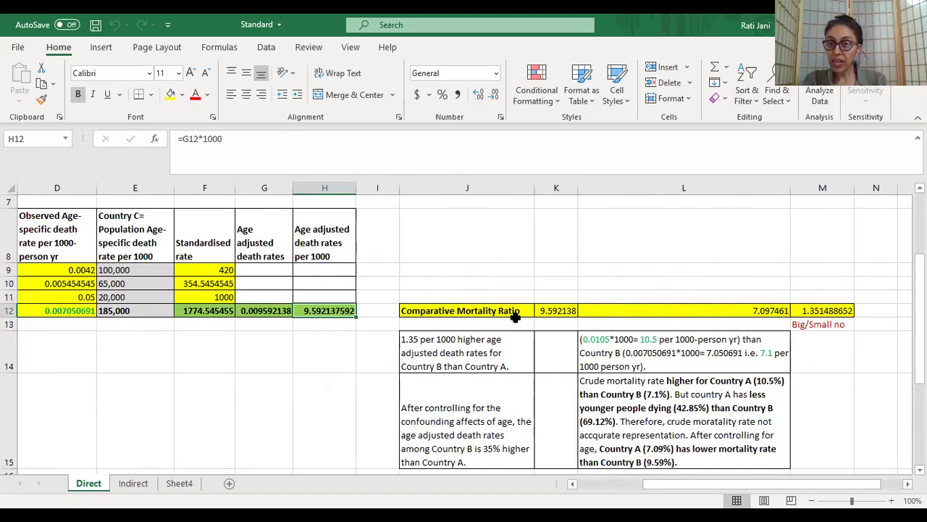
scroll(345, 351, up, 1)
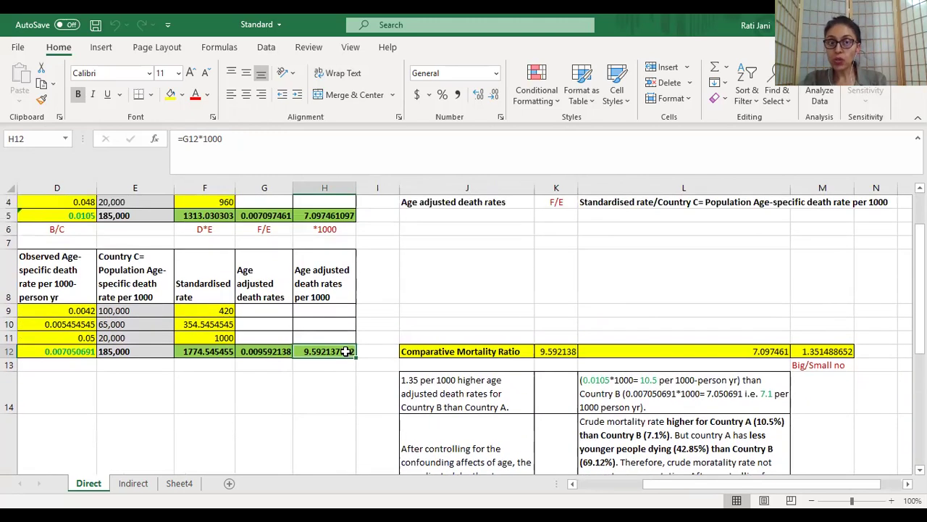
click(330, 217)
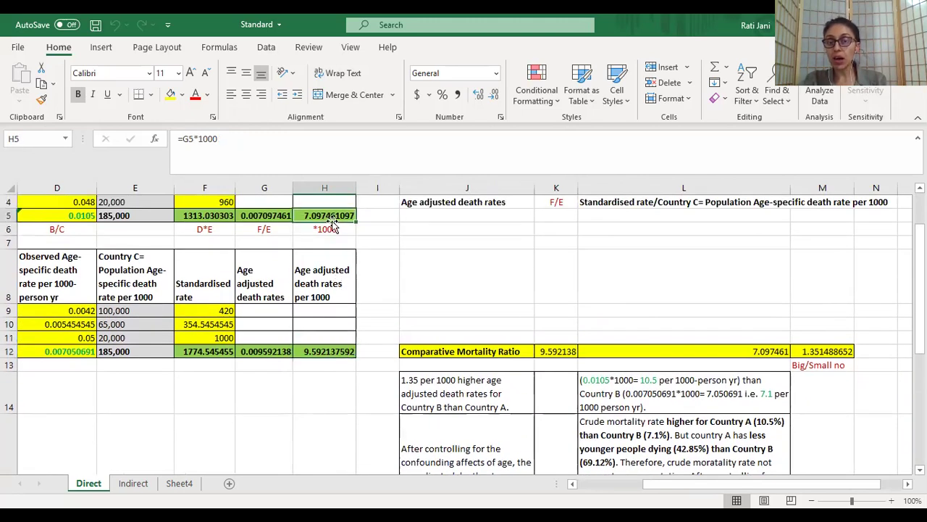
click(330, 351)
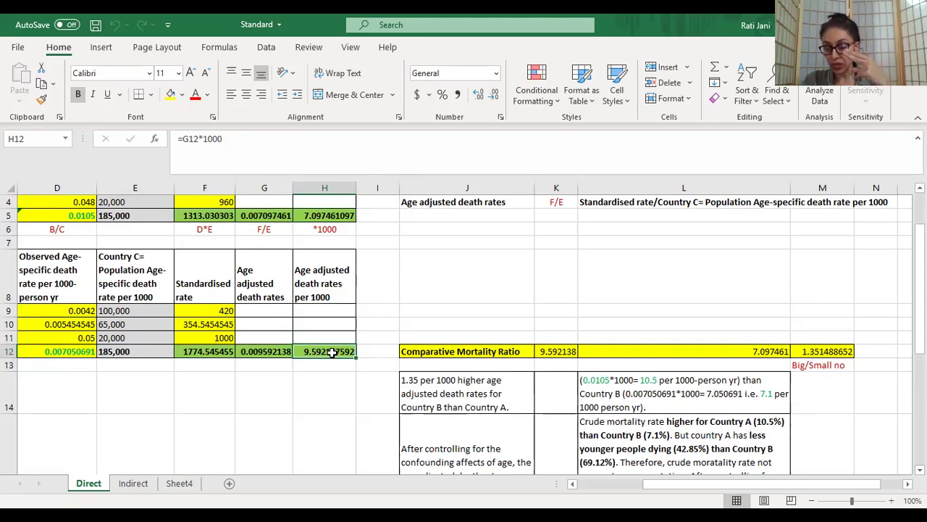
Examine how the Comparative Mortality Ratio in M12 divides the bigger age adjusted rate by the smaller one.
click(803, 370)
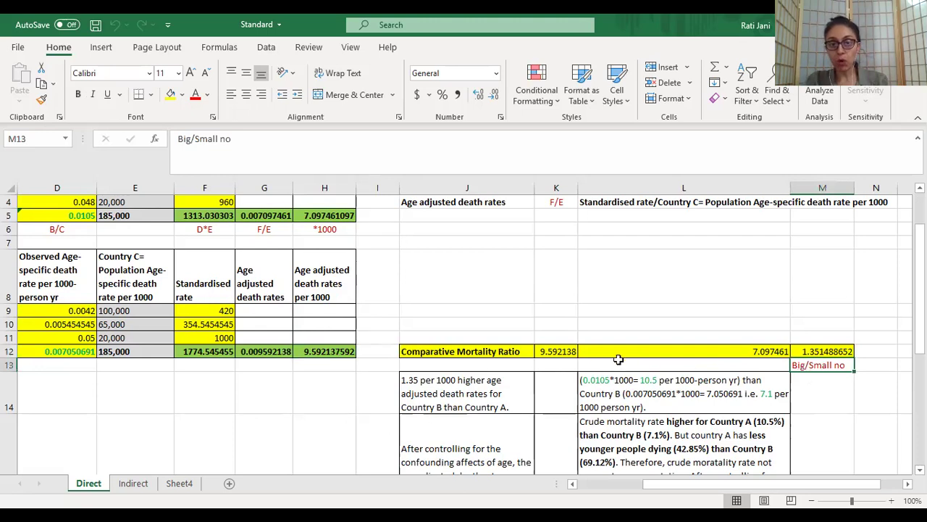
click(333, 353)
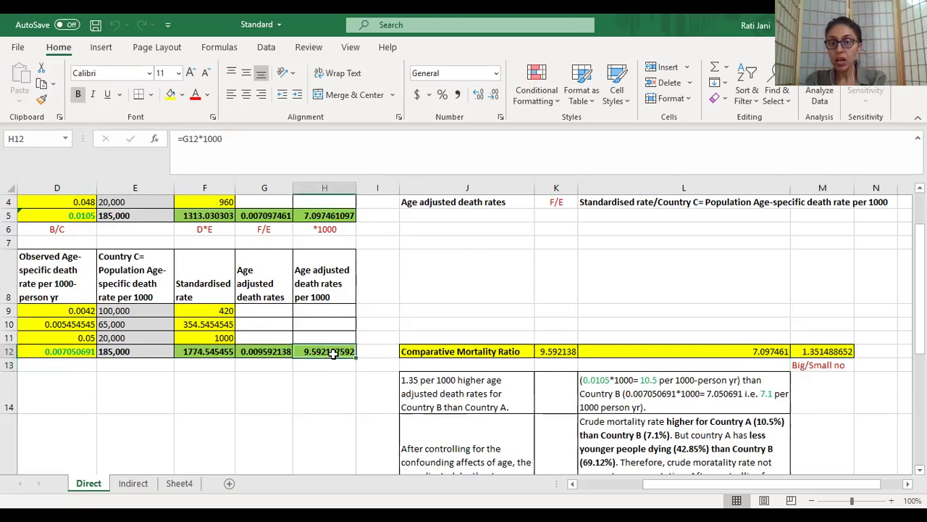
click(721, 349)
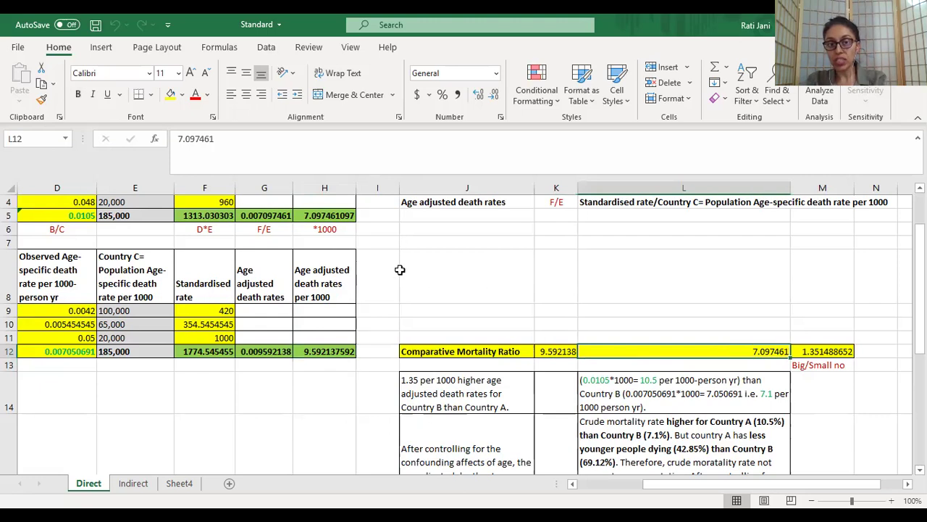
click(844, 352)
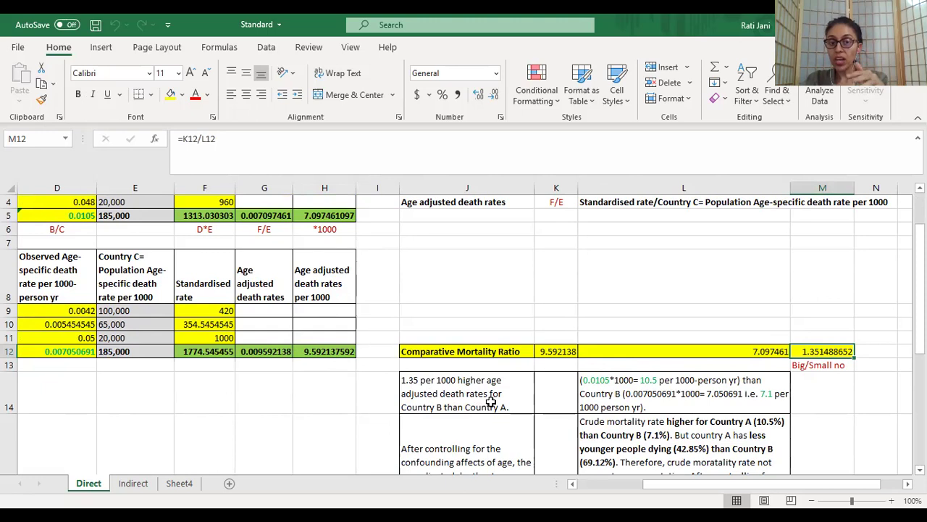
Read the interpretation notes in J14 and J15 comparing the age adjusted death rates of Country B and Country A.
drag(690, 488, 647, 488)
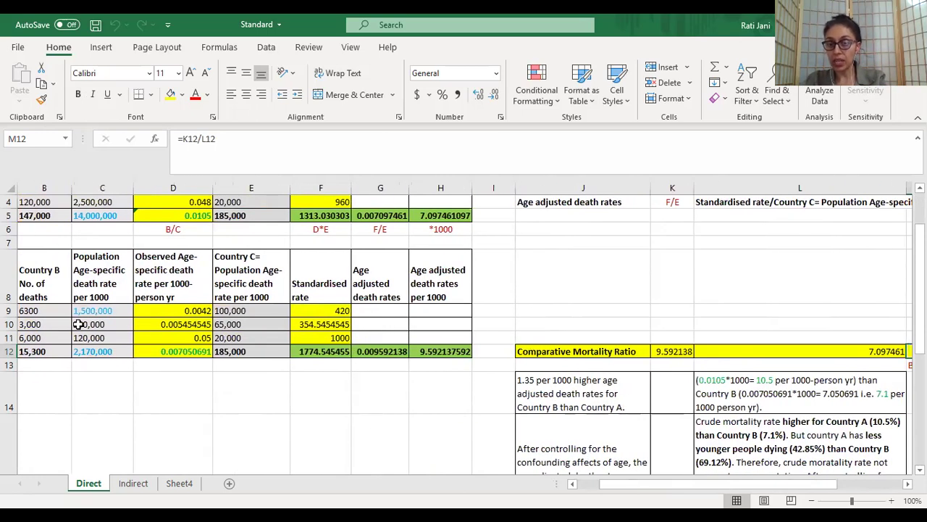
click(588, 392)
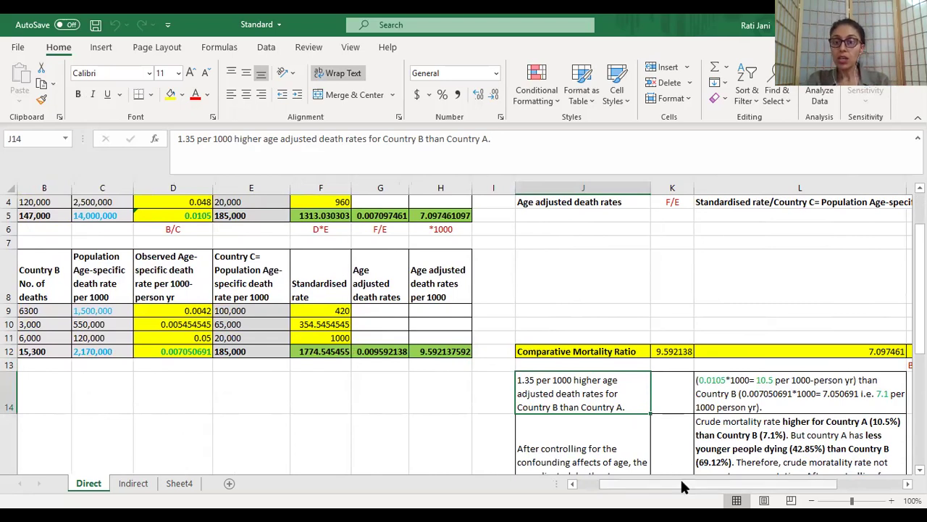
drag(681, 484, 725, 491)
scroll(500, 376, down, 2)
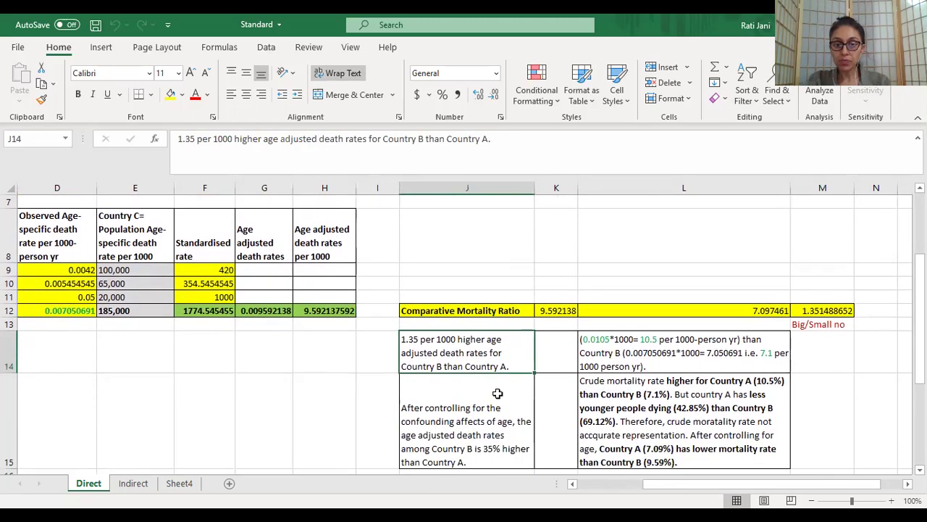
click(466, 355)
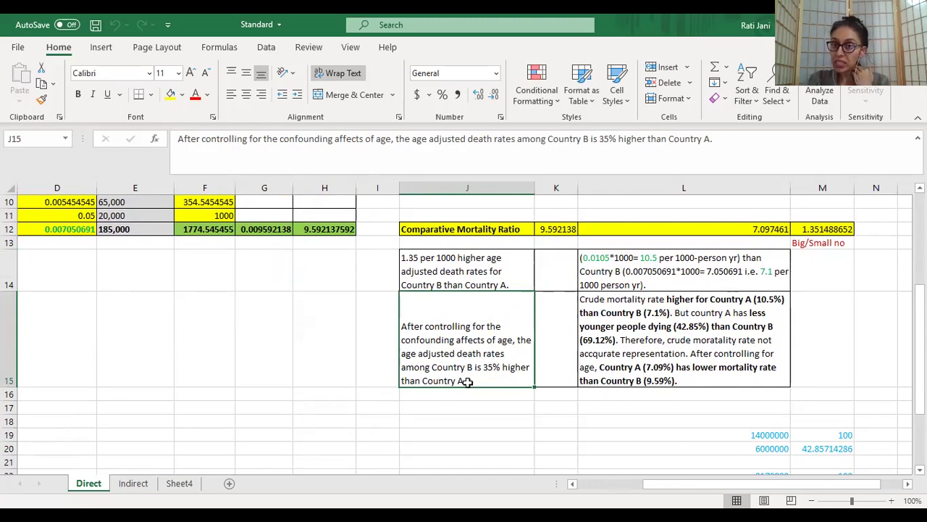
Read the finding in L14 comparing the crude mortality rates of Country A and Country B.
scroll(467, 381, down, 1)
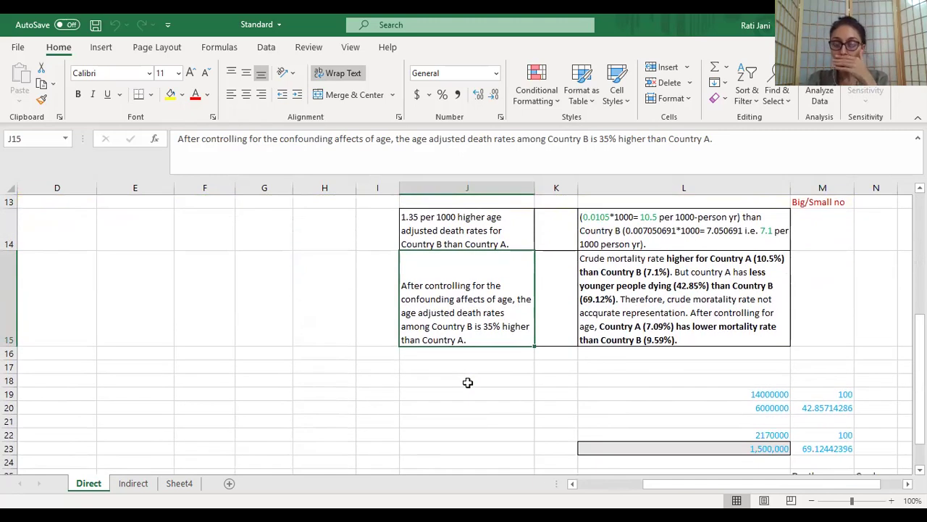
scroll(468, 382, down, 1)
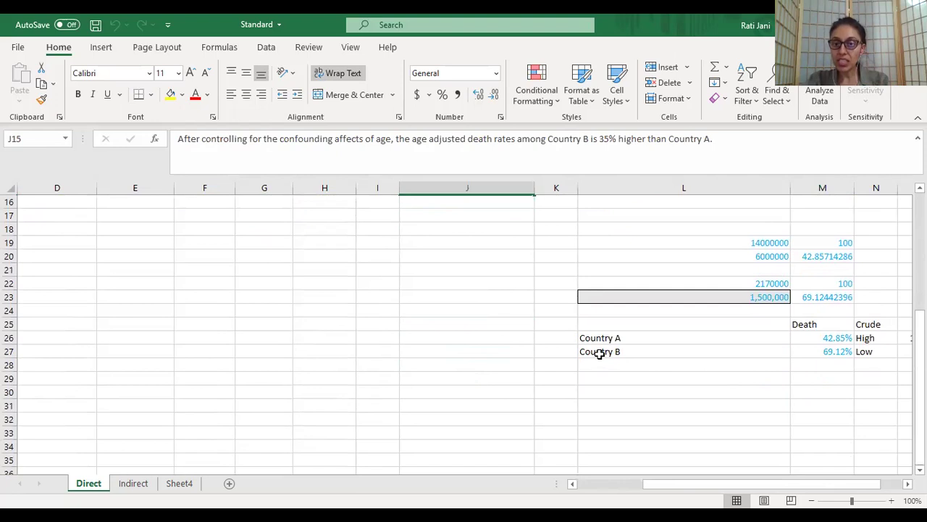
scroll(600, 353, up, 1)
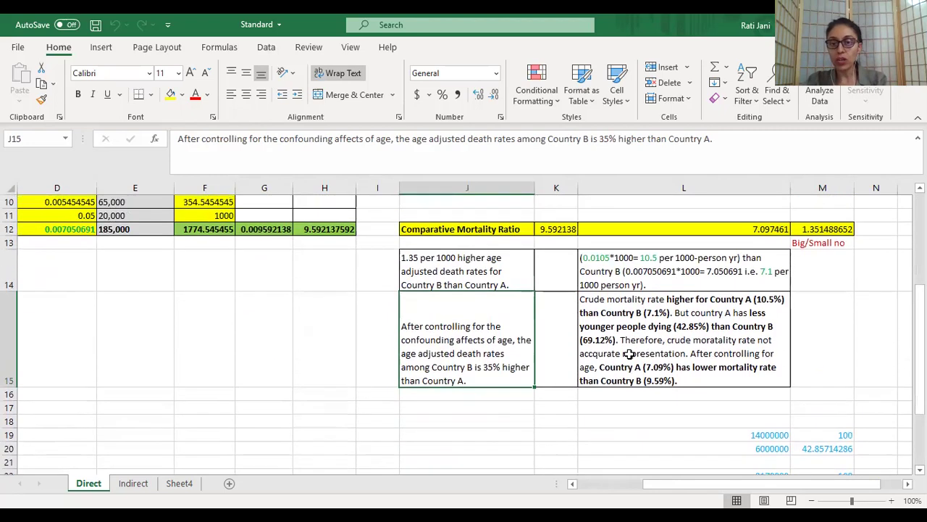
click(597, 268)
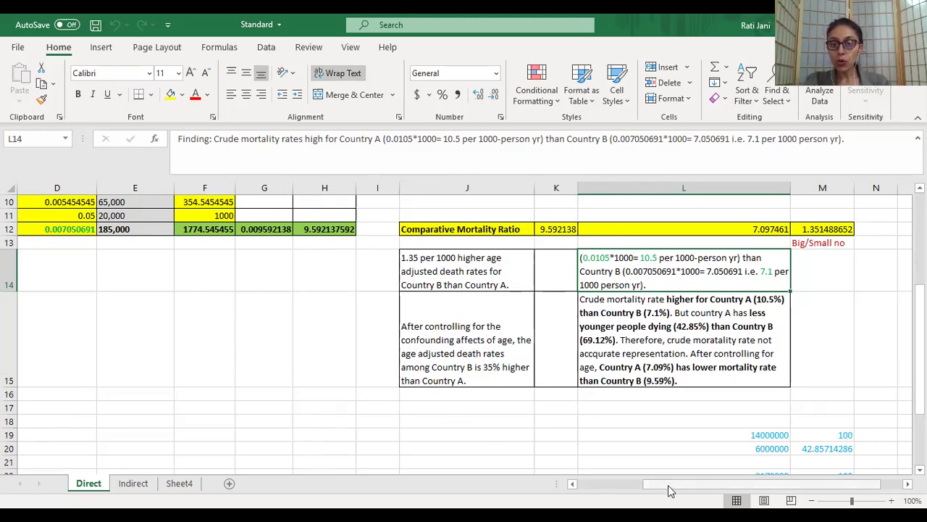
Trace Country A's crude mortality rate quoted in L14 to the total observed death rate formula in D5.
drag(669, 490, 648, 487)
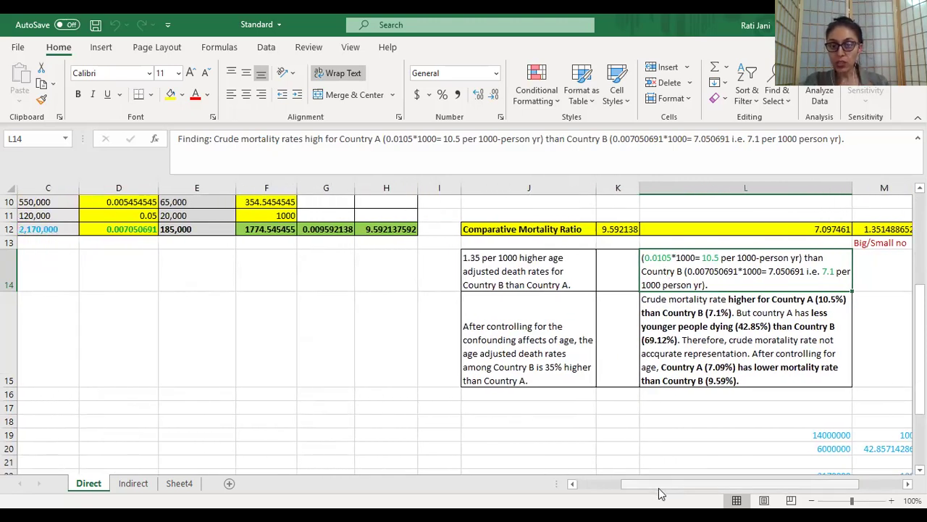
drag(661, 494, 637, 493)
scroll(6, 384, up, 4)
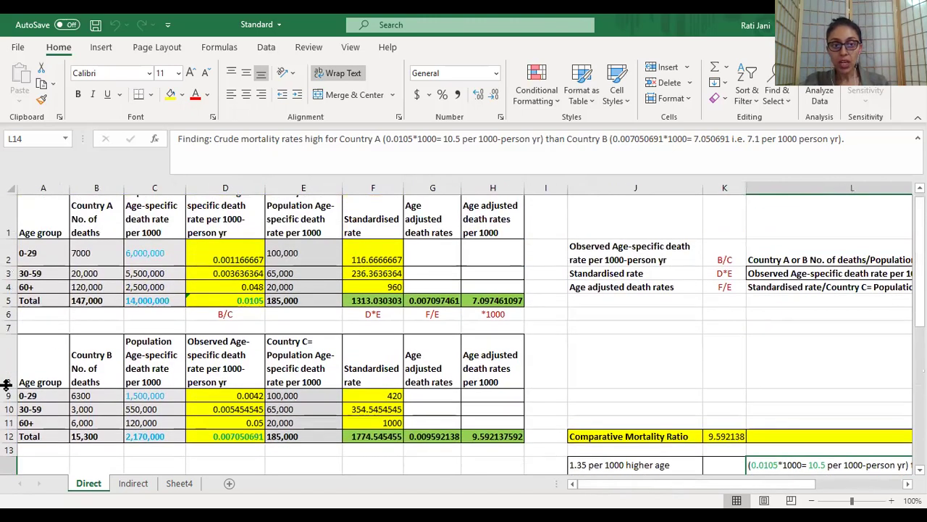
click(242, 310)
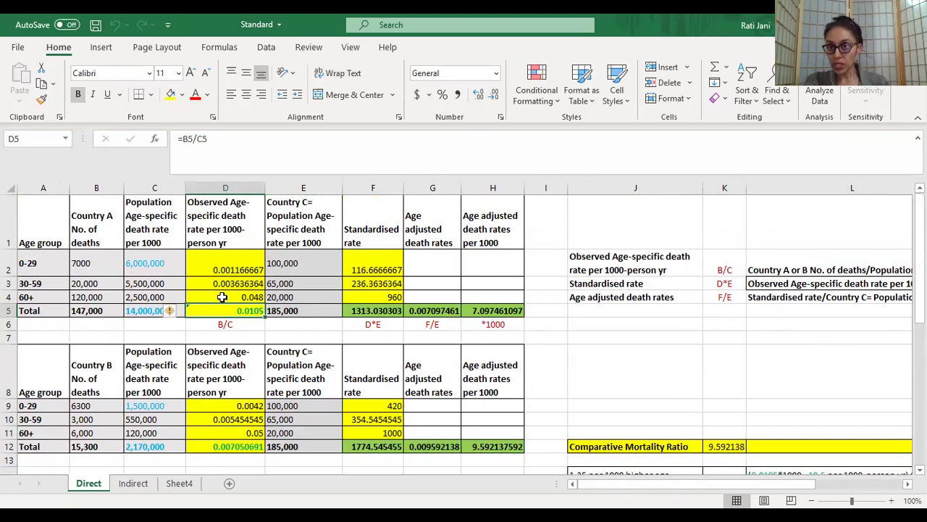
scroll(222, 295, down, 1)
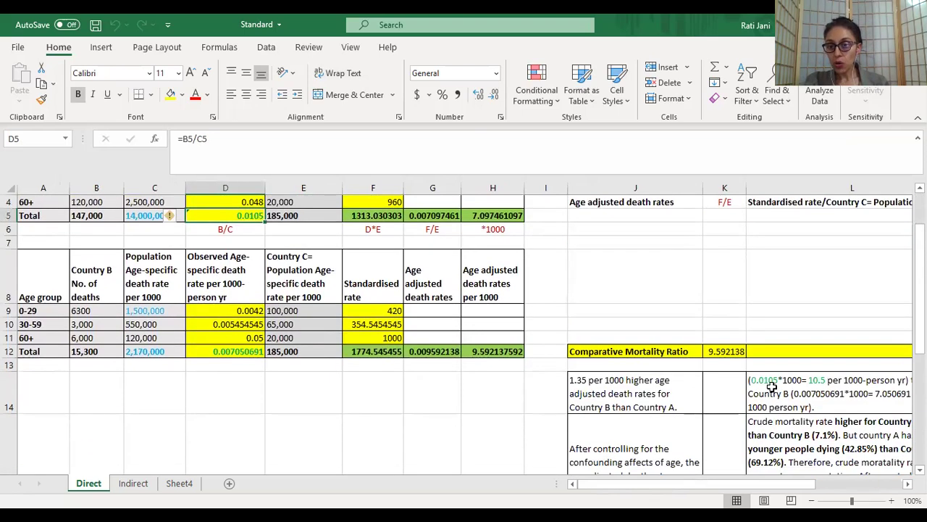
click(772, 386)
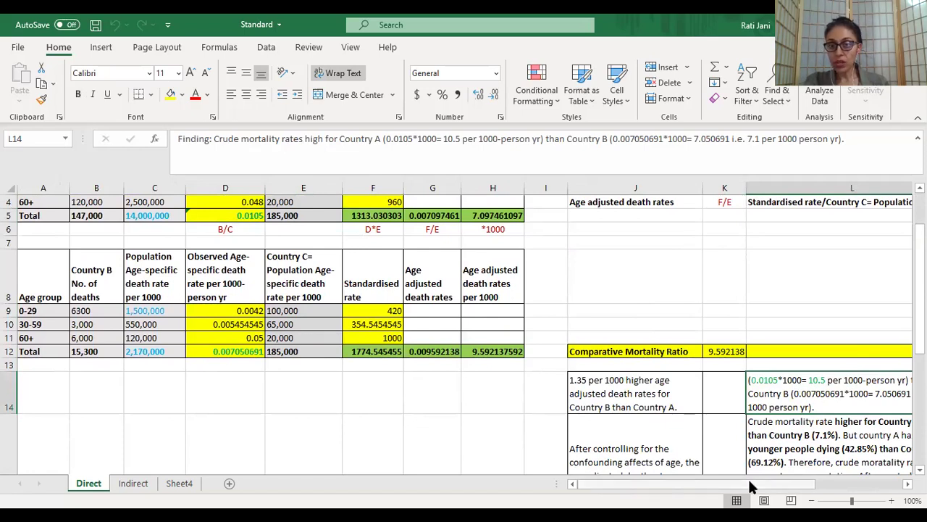
Trace Country B's crude mortality rate quoted in L14 to the total observed death rate formula in D12.
scroll(786, 484, right, 2)
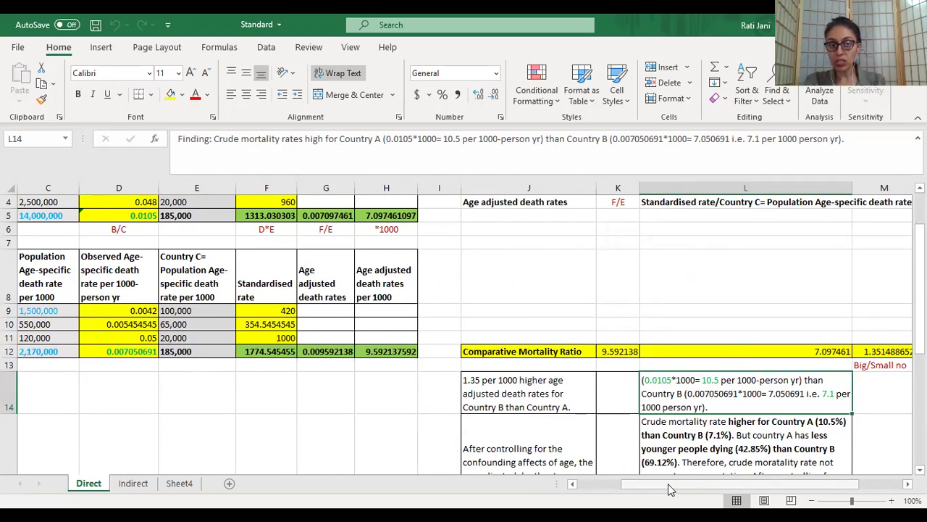
drag(670, 489, 647, 490)
click(183, 352)
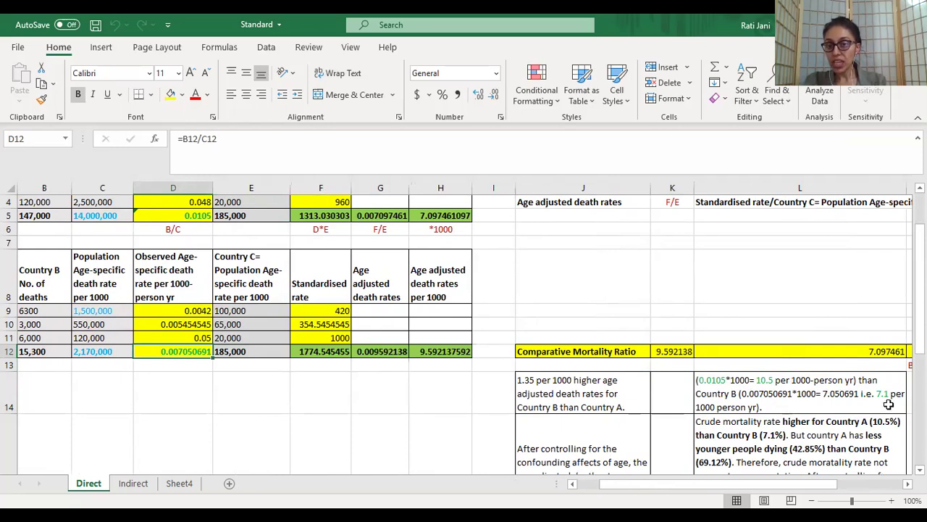
Read the interpretation note in L15 on crude mortality, younger people dying and mortality after controlling for age.
click(766, 434)
scroll(779, 433, down, 1)
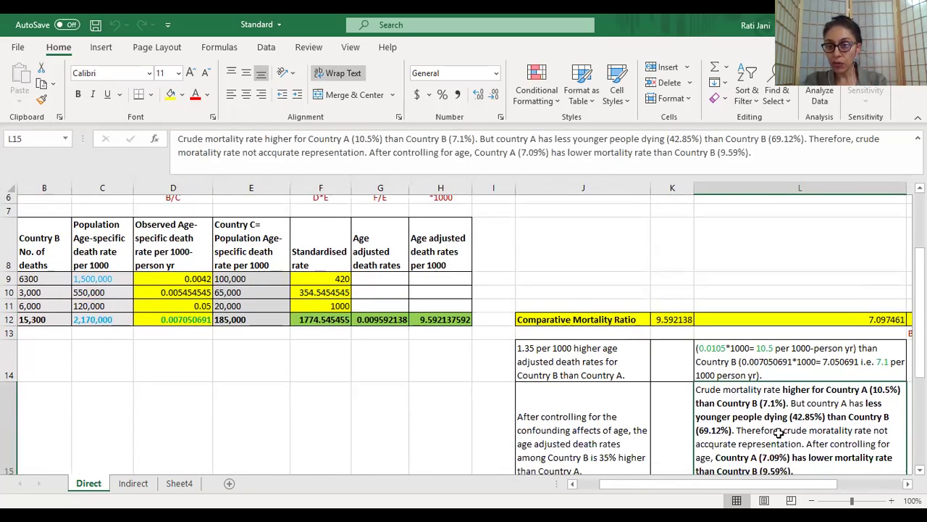
scroll(779, 432, down, 2)
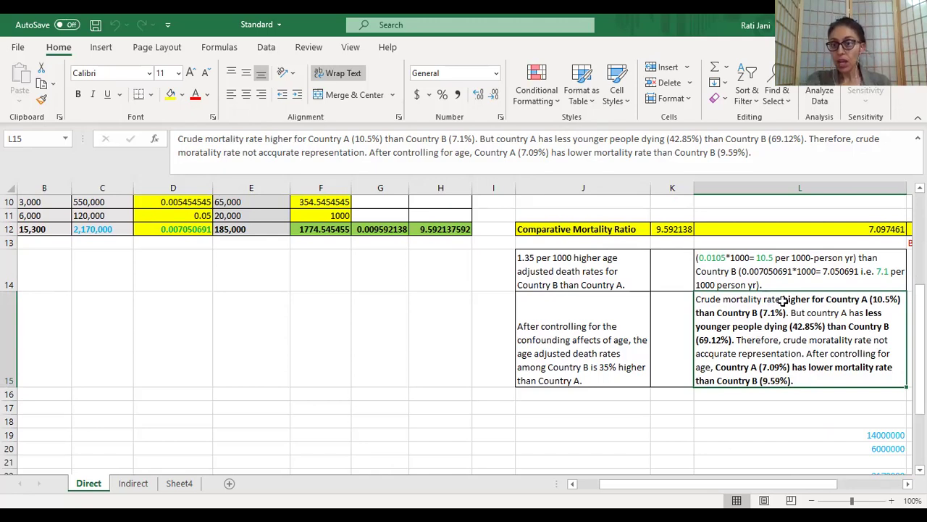
Recheck the crude mortality finding in L14 against the total observed death rates in D12 and D5.
click(726, 267)
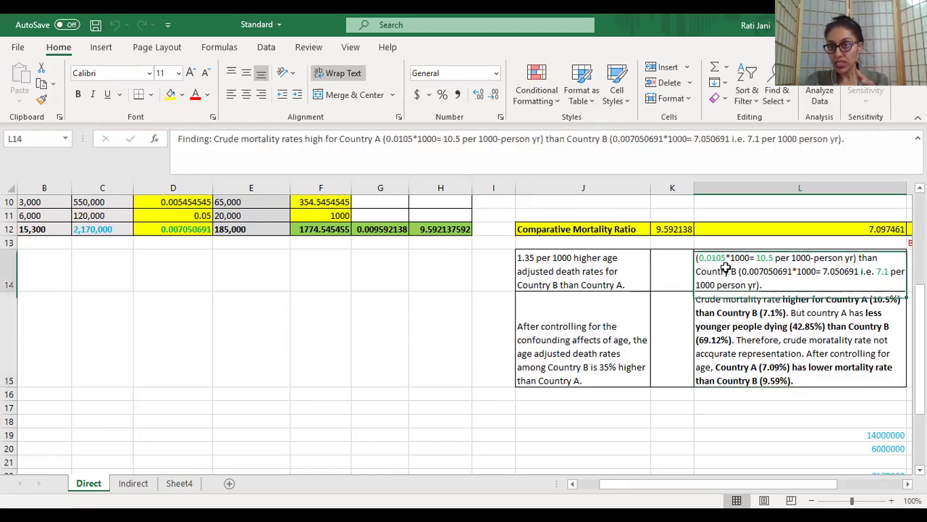
click(184, 230)
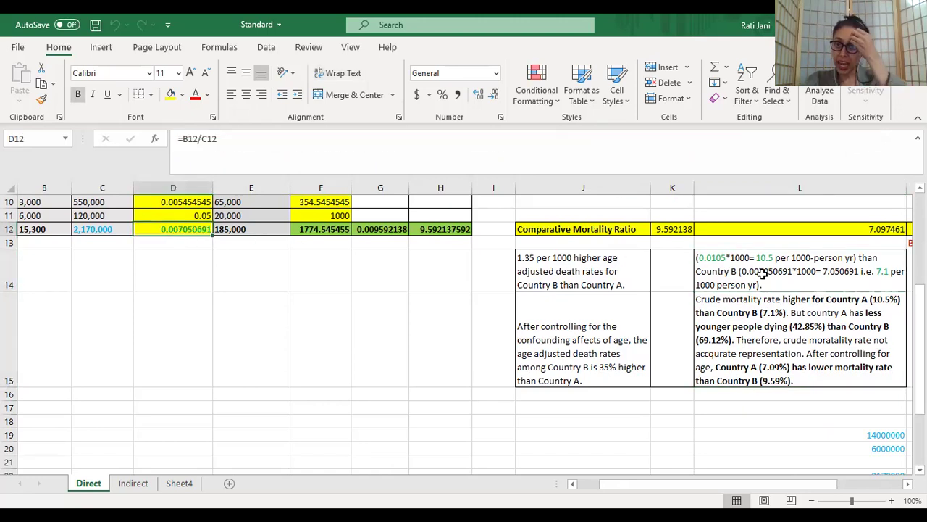
scroll(262, 295, up, 3)
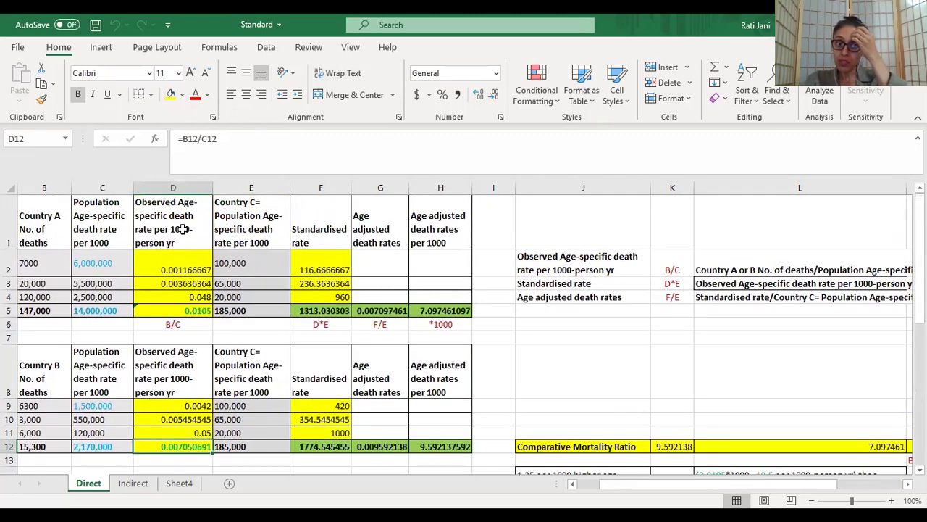
click(161, 310)
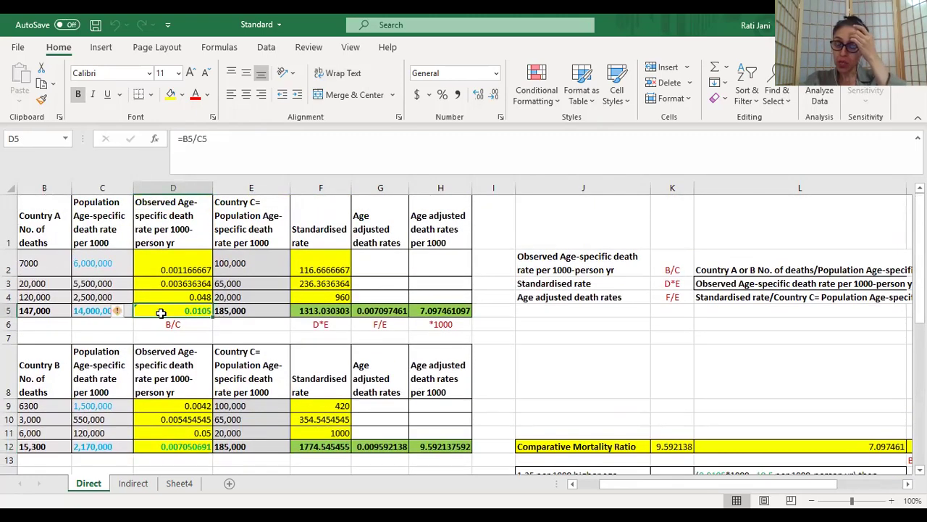
Compare the age-controlled mortality rates quoted in L15 with the age adjusted death rates per 1000 in H5 and H12.
scroll(159, 313, down, 1)
scroll(160, 313, down, 3)
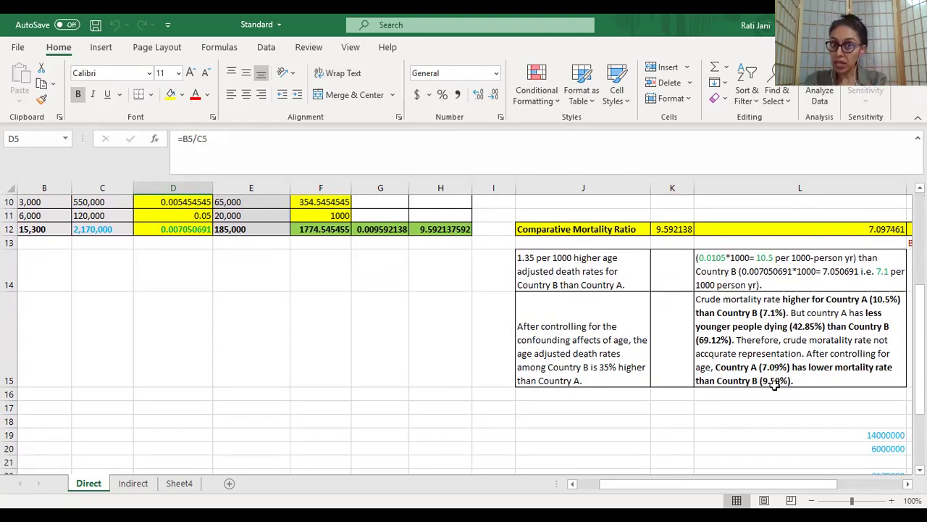
scroll(491, 302, up, 2)
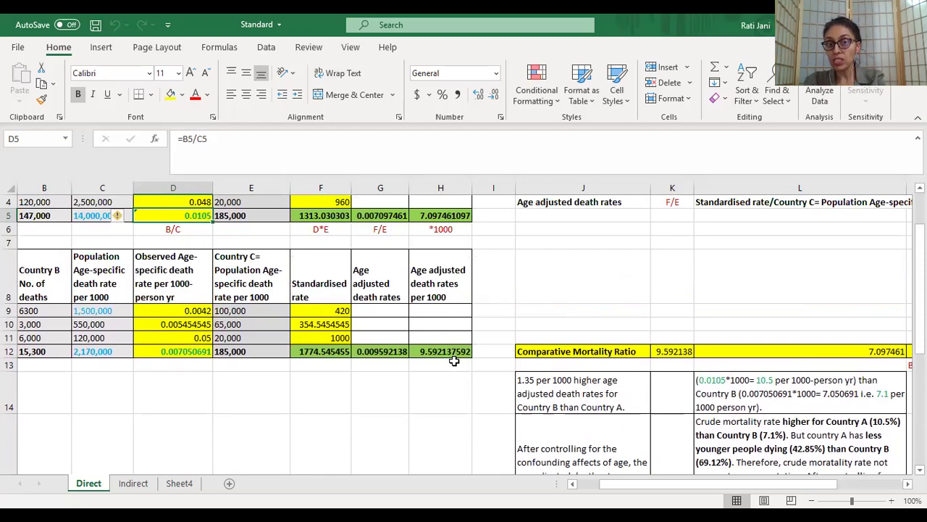
scroll(454, 356, down, 2)
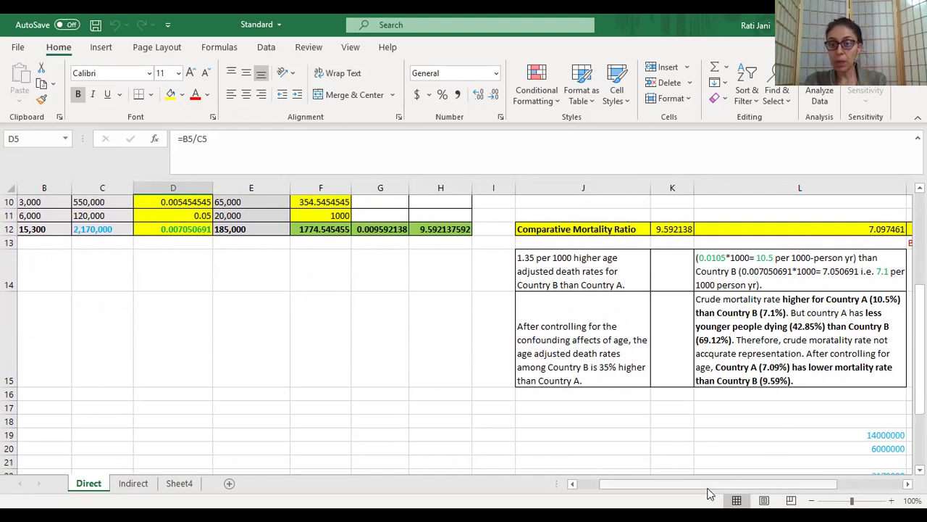
Examine the 0-29 population figures of Country A in C2 and Country B in C9, and Country A's total in C5.
scroll(310, 283, left, 1)
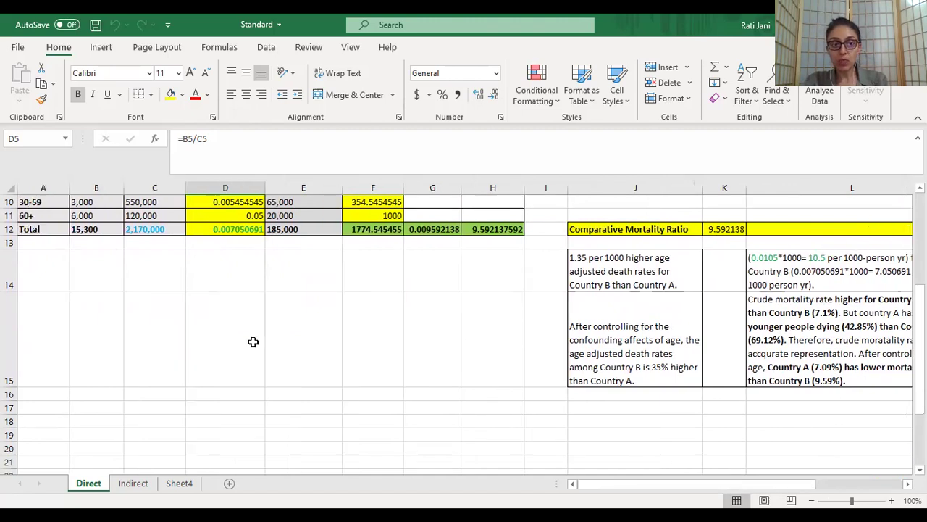
scroll(310, 283, up, 3)
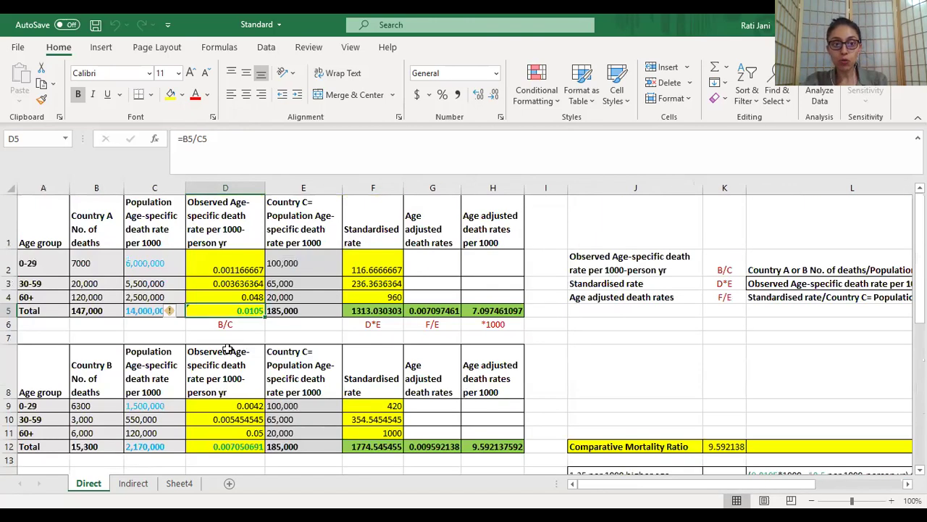
drag(29, 262, 142, 263)
click(155, 264)
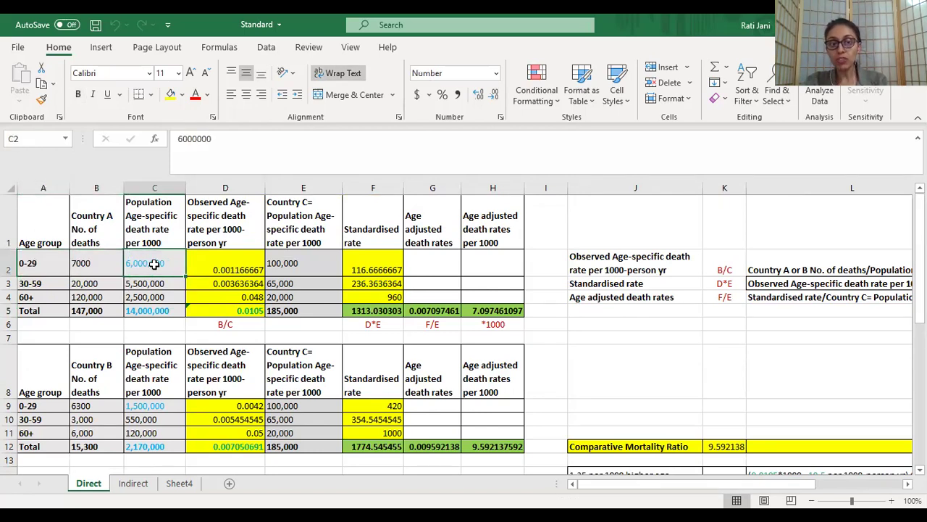
scroll(154, 264, down, 1)
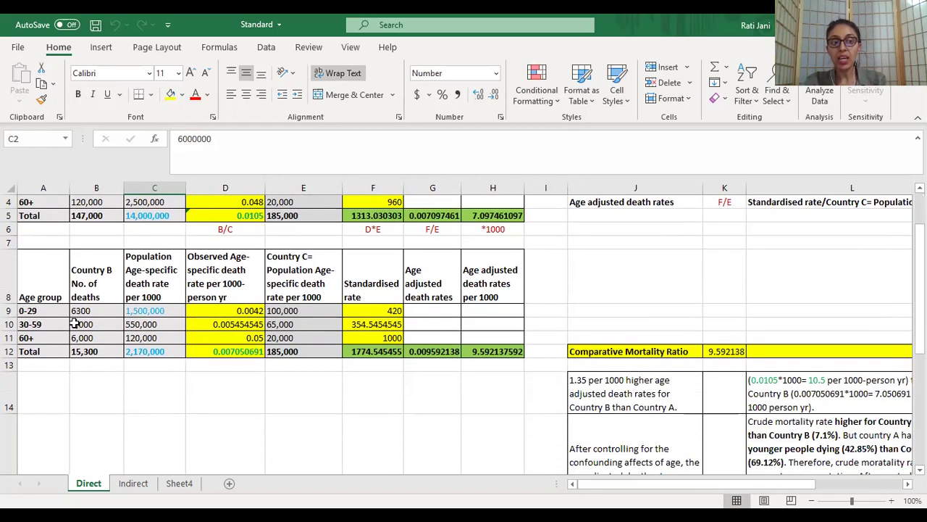
click(147, 311)
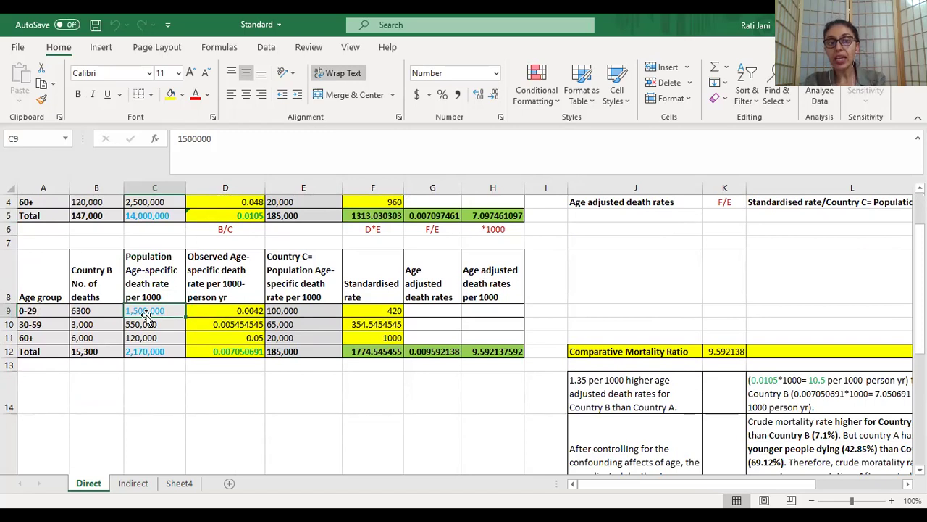
scroll(147, 311, up, 1)
click(149, 264)
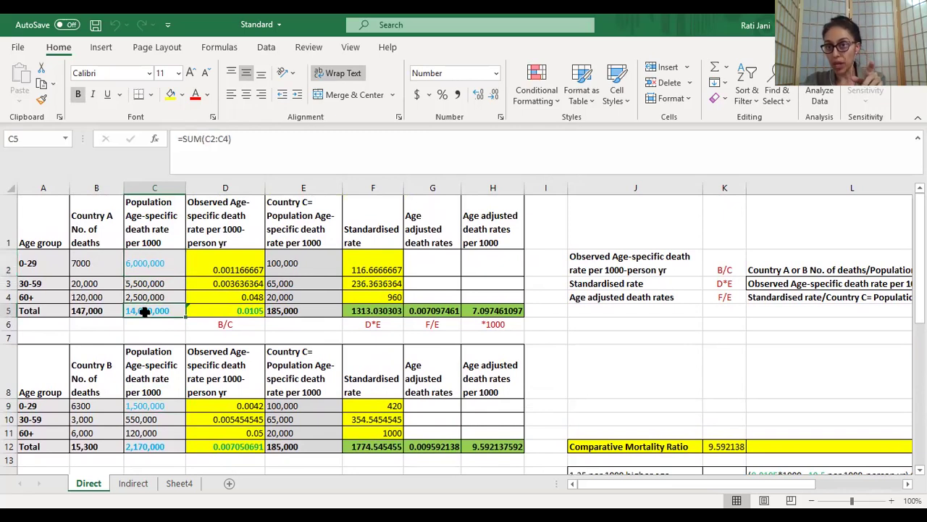
Examine how M20 calculates Country A's 0-29 percentage from L19, M19 and L20, and match it to the L15 note.
scroll(869, 347, down, 4)
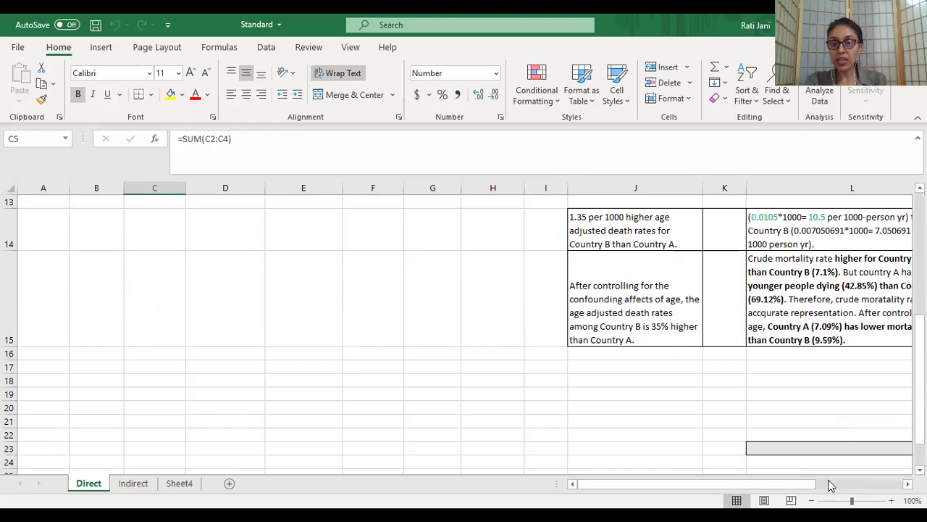
scroll(800, 486, right, 4)
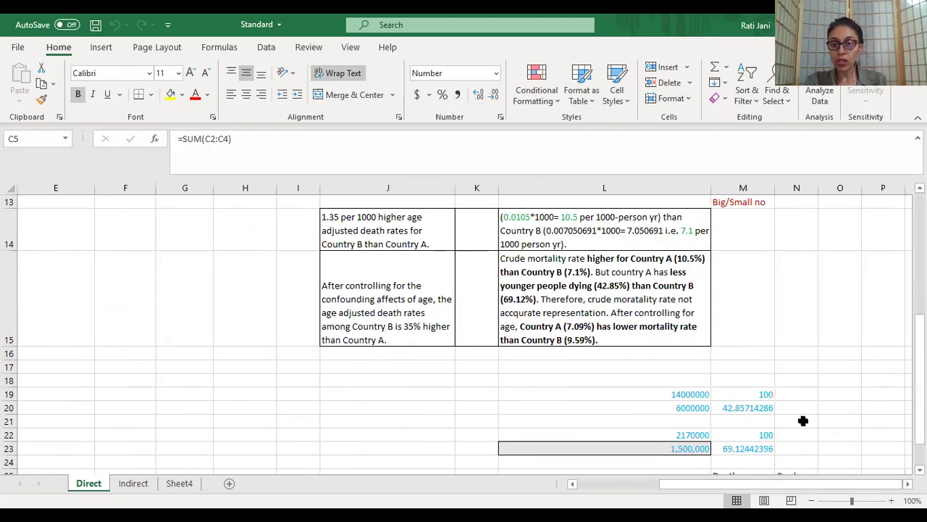
scroll(823, 431, down, 1)
click(690, 245)
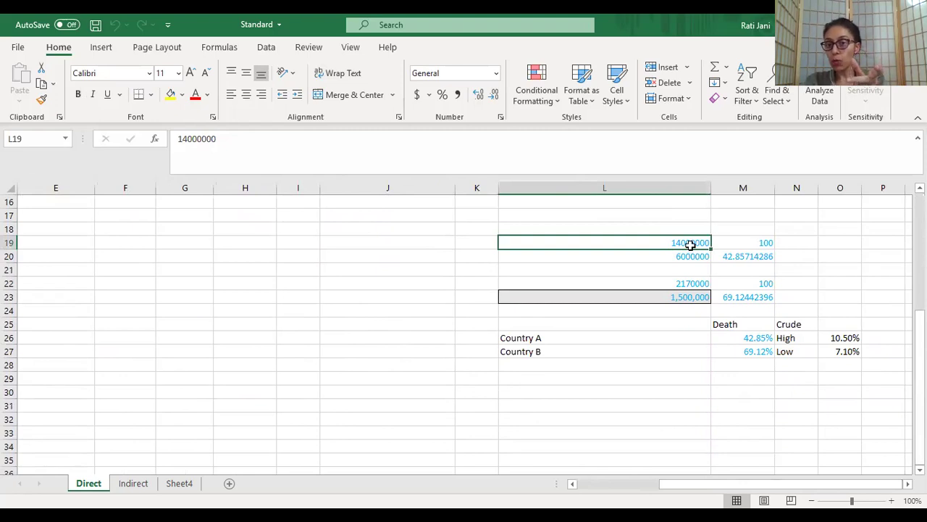
click(739, 245)
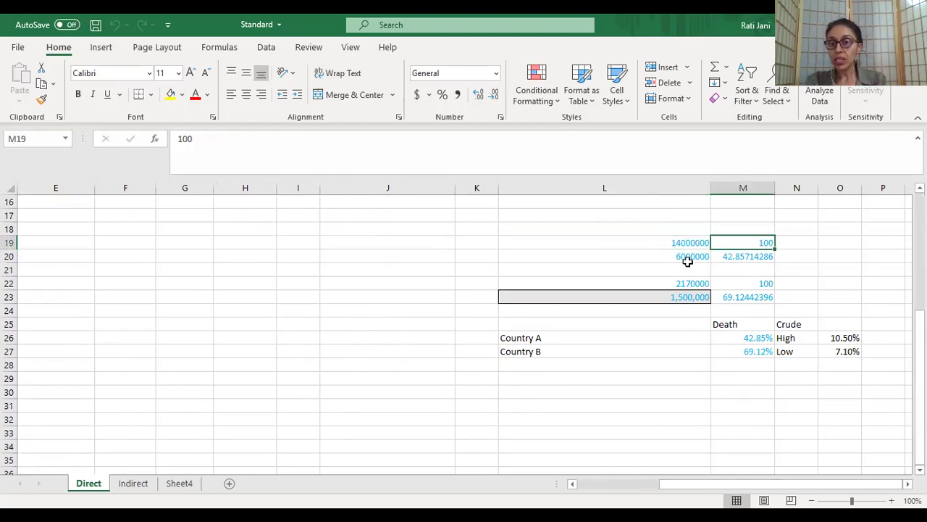
click(688, 258)
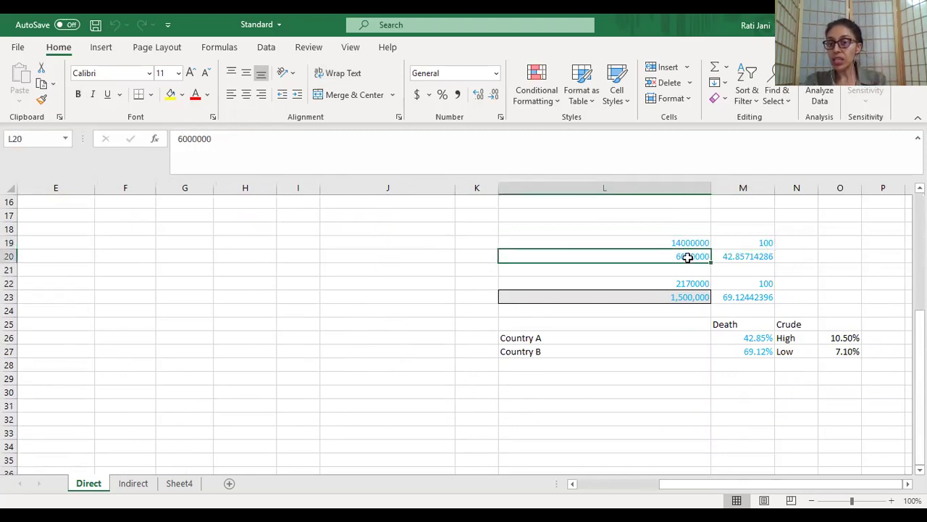
click(739, 257)
scroll(716, 288, up, 1)
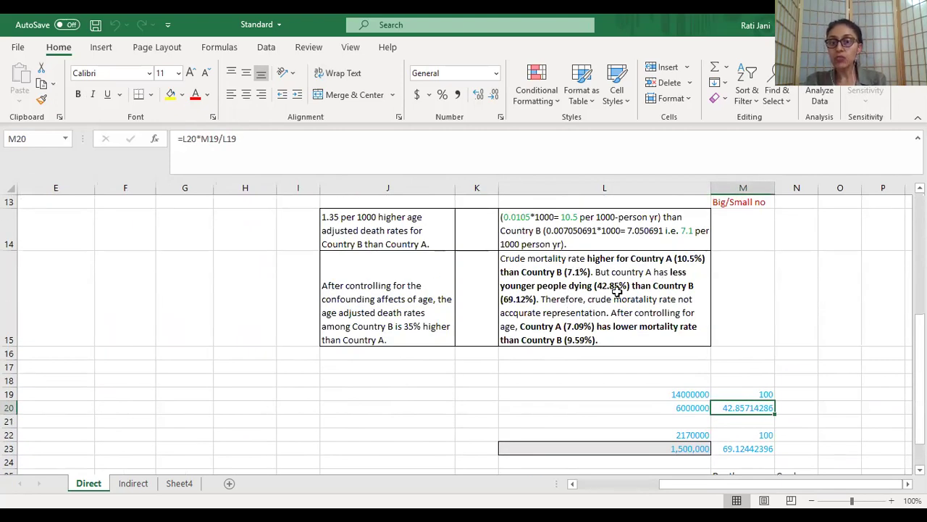
Examine how M23 calculates Country B's 0-29 percentage from L22, M22 and L23.
scroll(685, 319, down, 1)
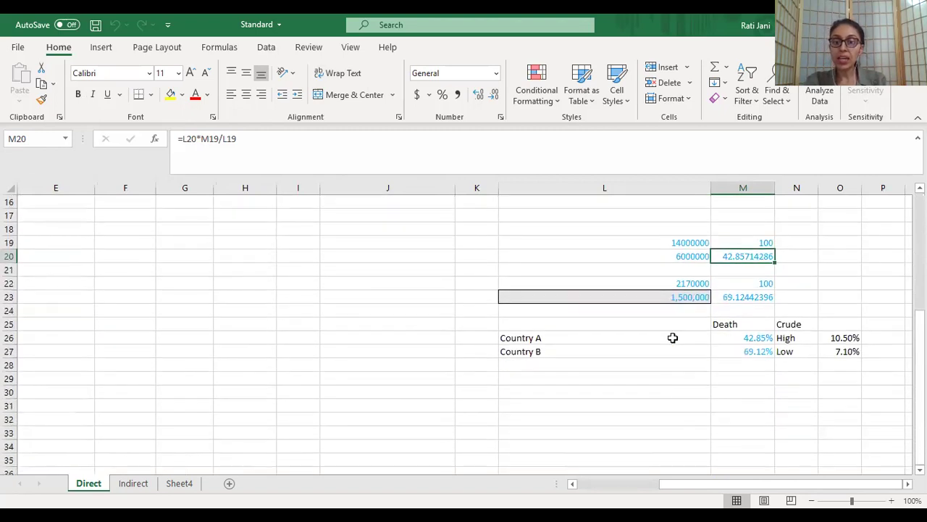
click(690, 284)
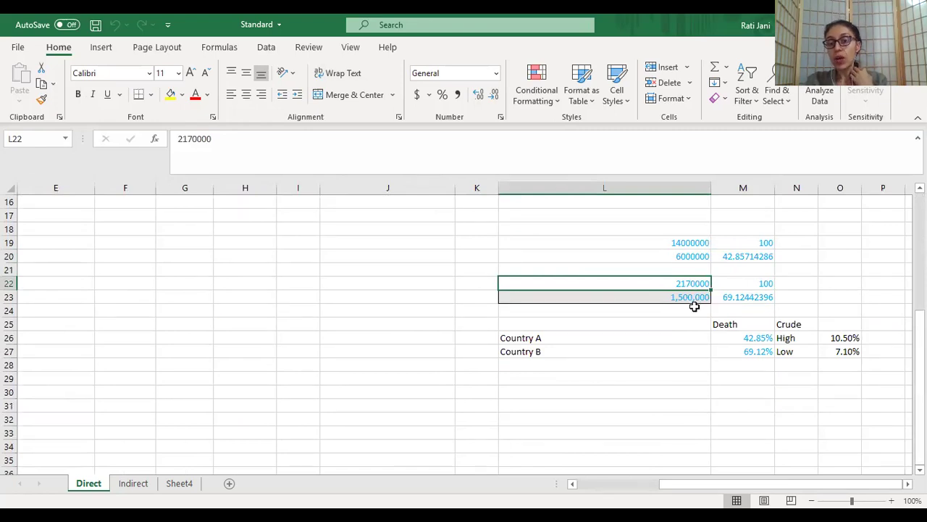
click(738, 297)
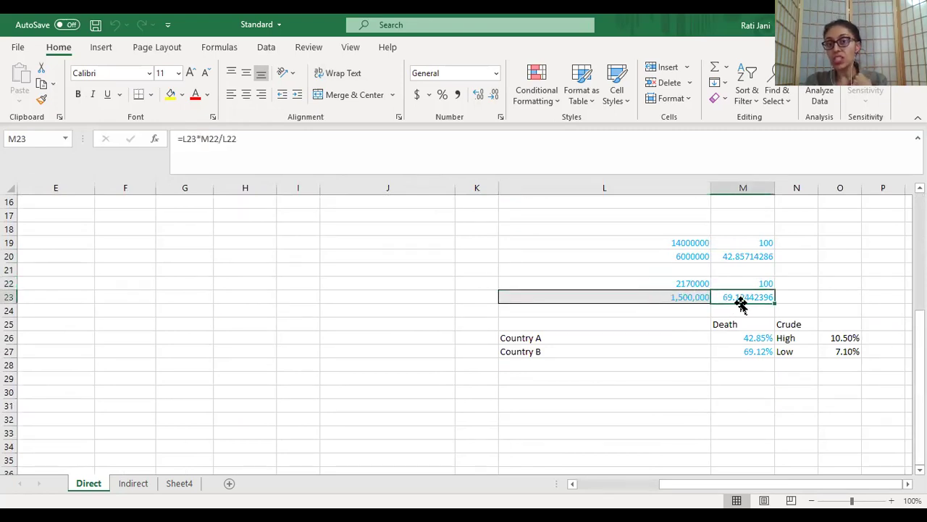
Compare the 0-29 percentages in M26:M27 with the crude mortality rates in O26:O27 for both countries, and match them to the L15 note.
scroll(740, 307, up, 2)
scroll(741, 307, up, 1)
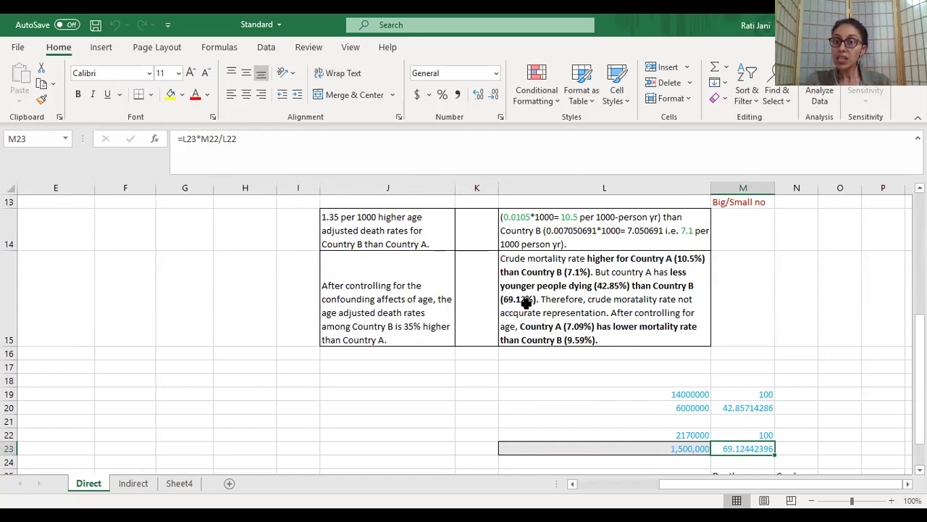
scroll(683, 349, down, 2)
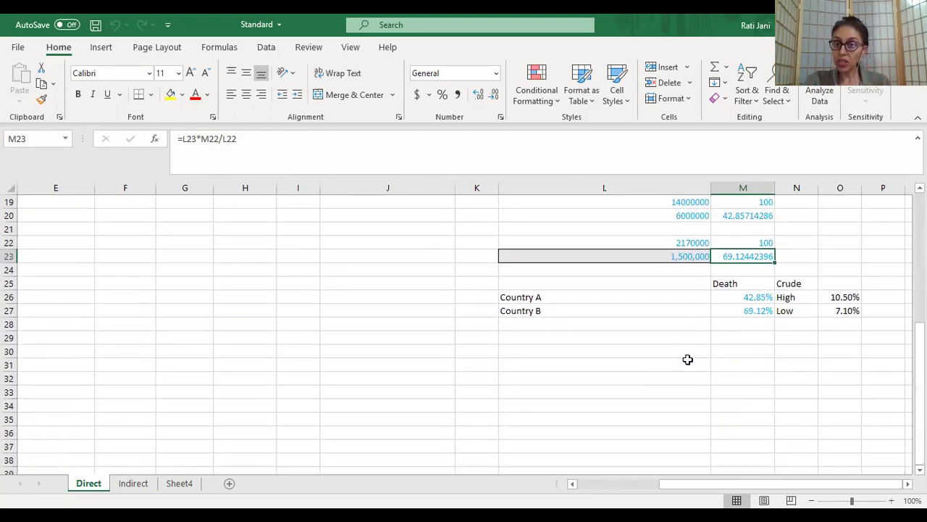
drag(737, 297, 847, 311)
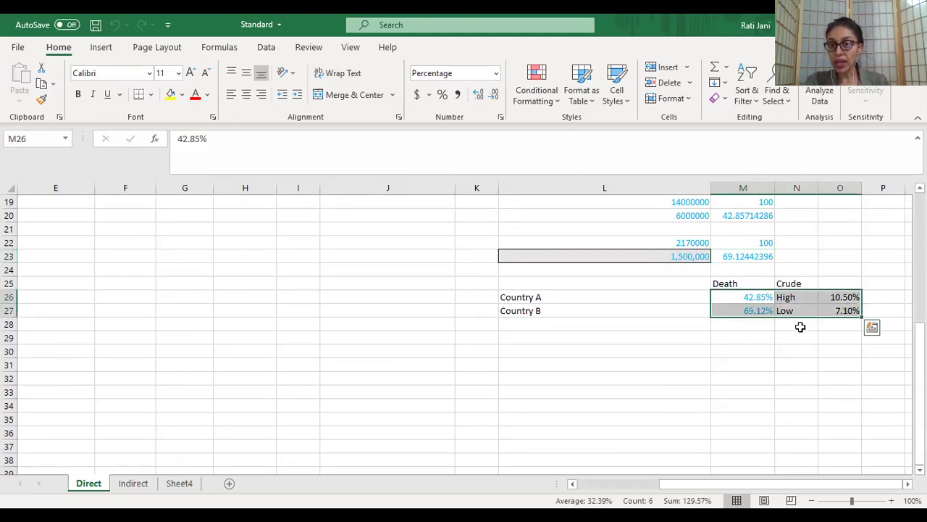
drag(749, 297, 749, 308)
drag(830, 296, 843, 310)
scroll(581, 354, up, 5)
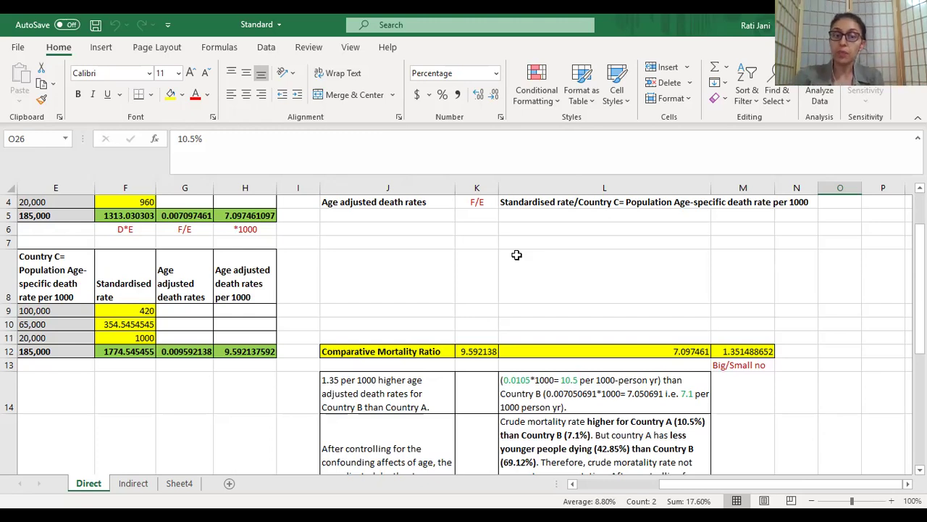
On the Indirect sheet, examine Country A's deaths and population in A2:C5 and the observed rates in D2:D5 and D9:D12.
click(136, 483)
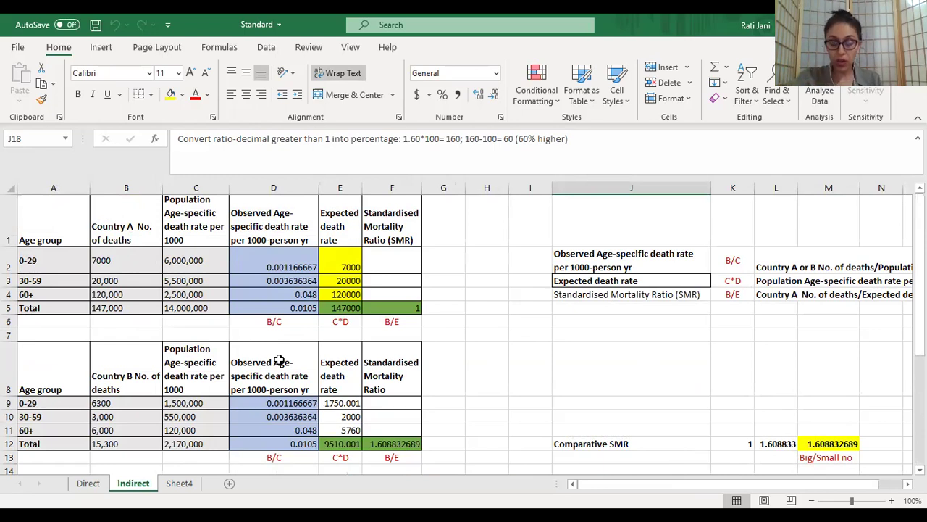
click(49, 255)
drag(49, 255, 200, 317)
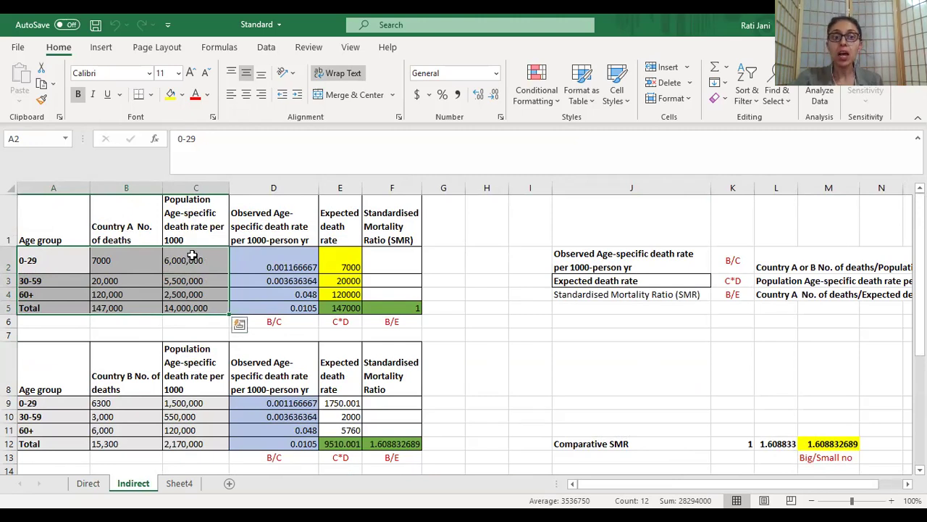
drag(200, 318, 273, 313)
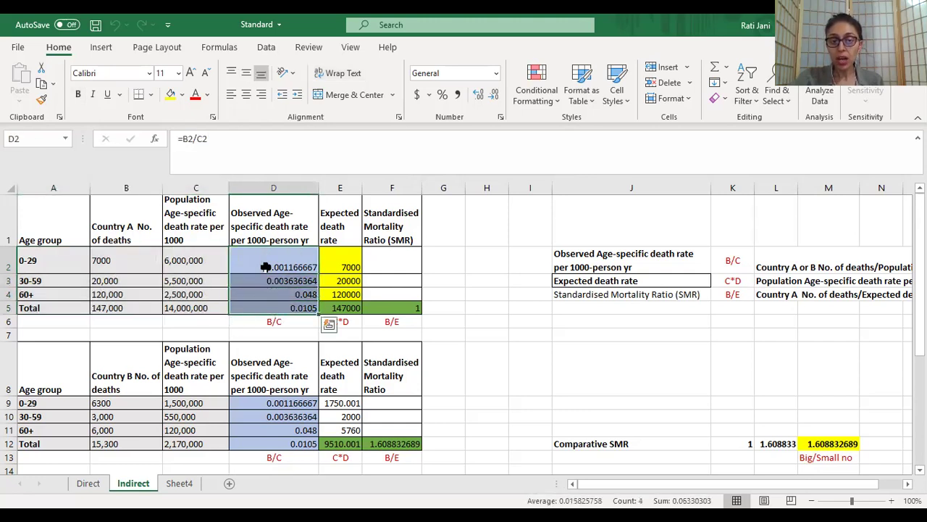
click(281, 323)
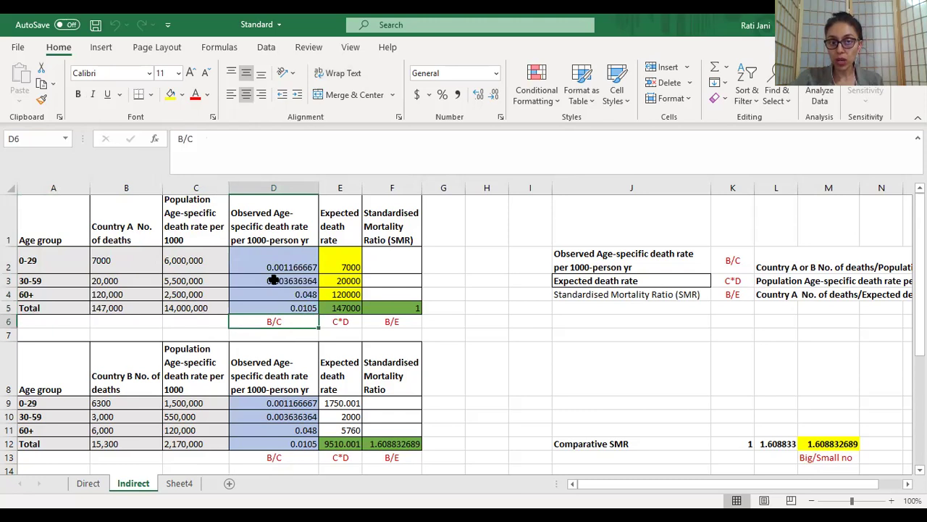
drag(268, 260, 273, 313)
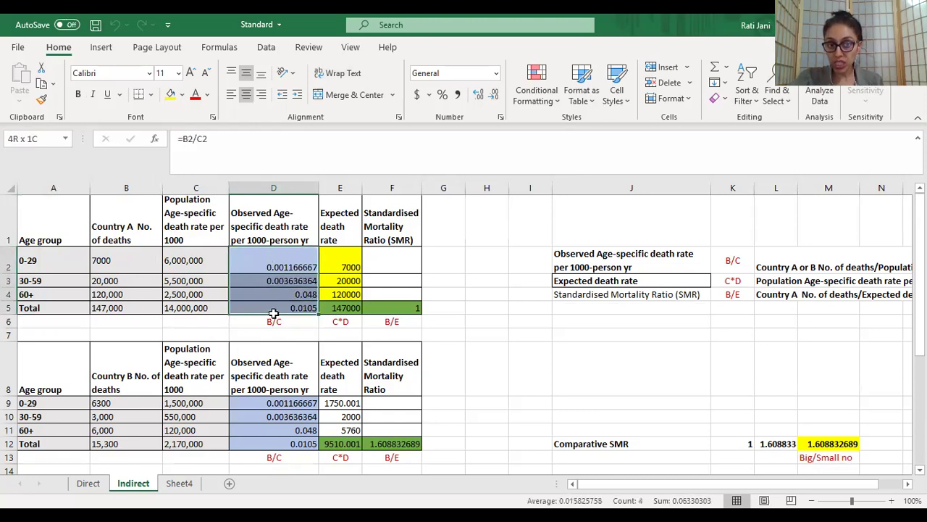
drag(270, 410, 269, 446)
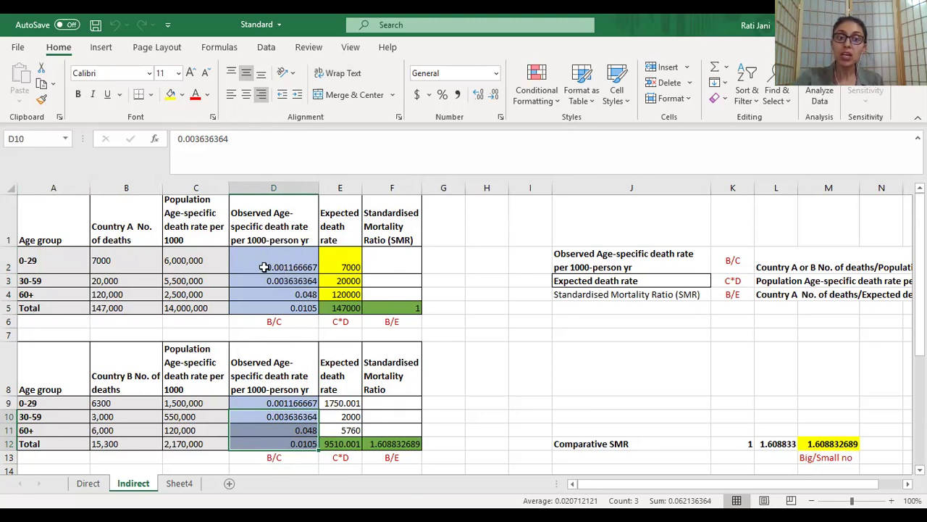
Examine the B/C note in D6 against Country A's columns B and C, and compare it with D6 on the Direct sheet.
click(273, 323)
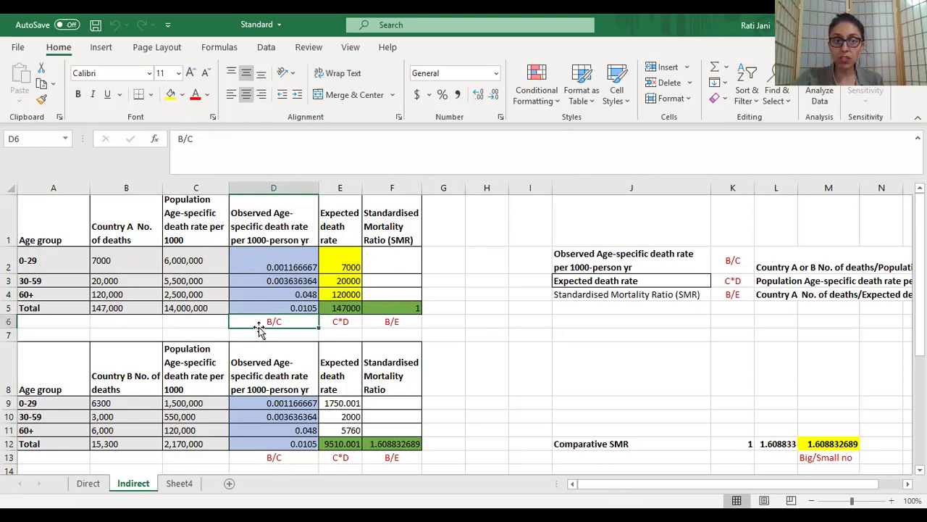
click(122, 252)
key(ctrl+shift+Down)
drag(190, 253, 186, 308)
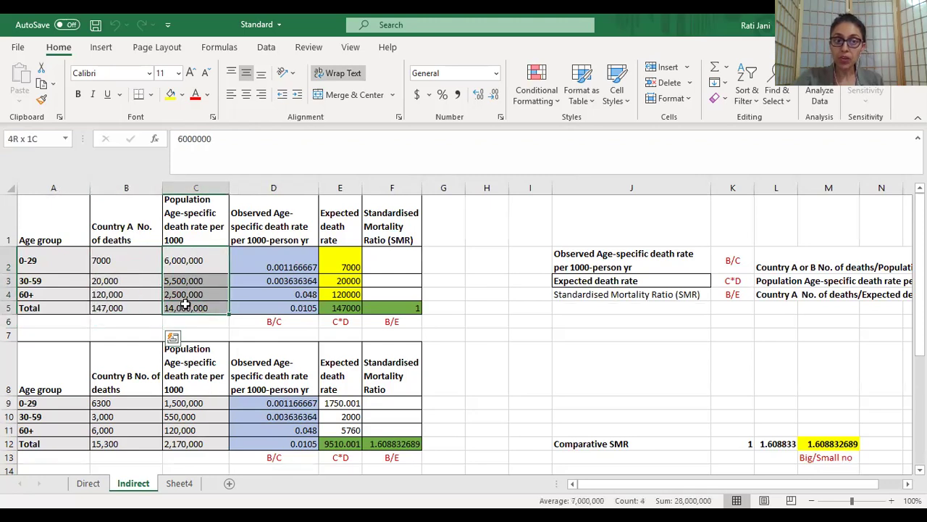
click(88, 483)
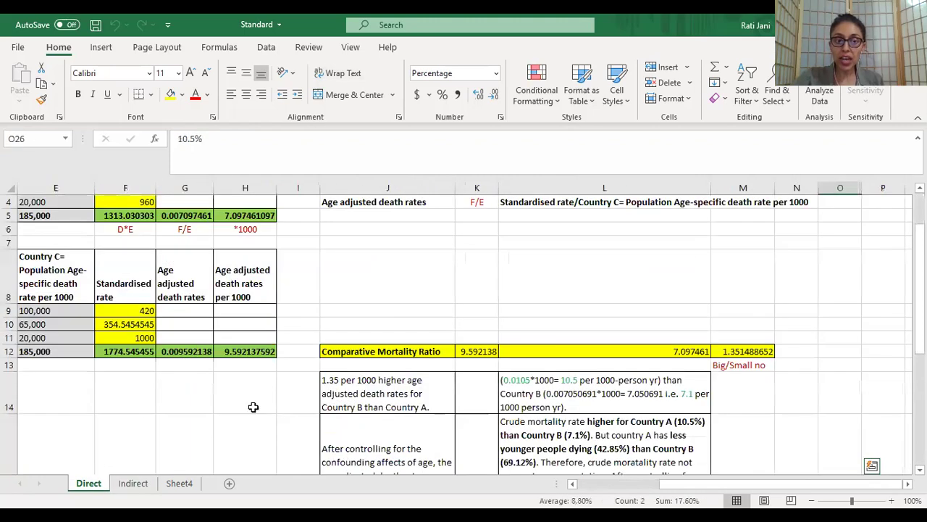
click(587, 484)
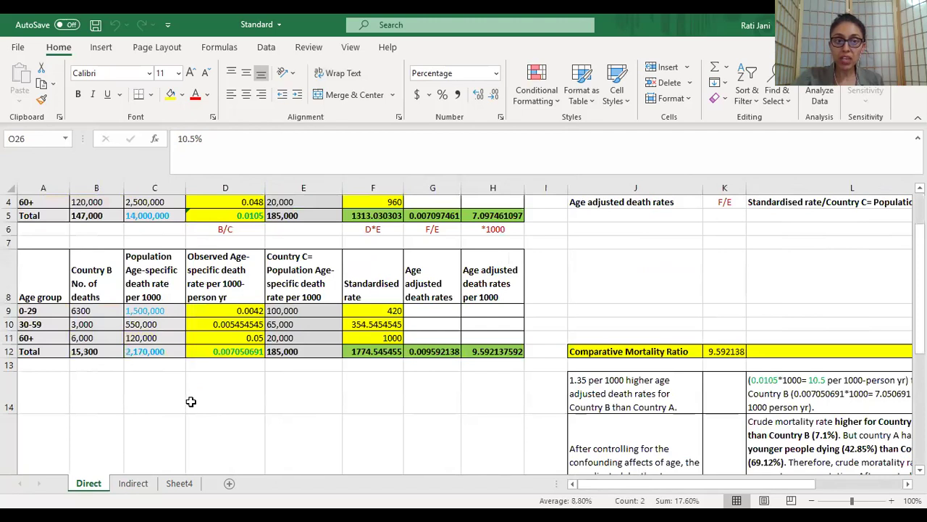
scroll(190, 402, up, 1)
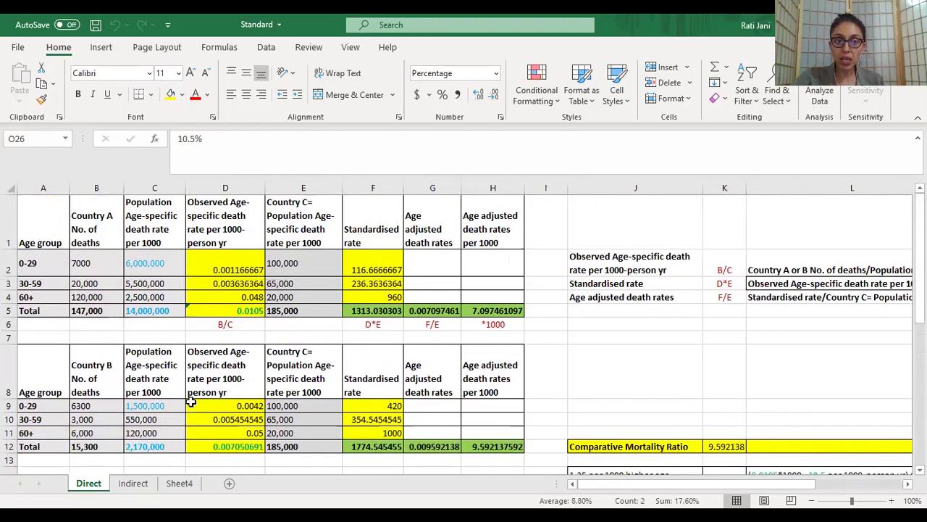
click(214, 326)
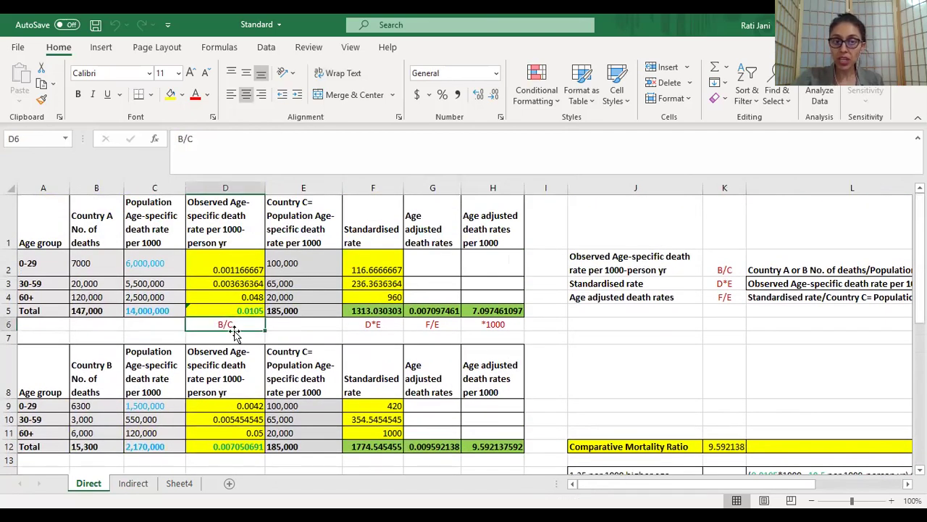
Return to the Indirect sheet and examine the formulas behind Country A's observed age-specific death rates in D2:D5.
click(148, 483)
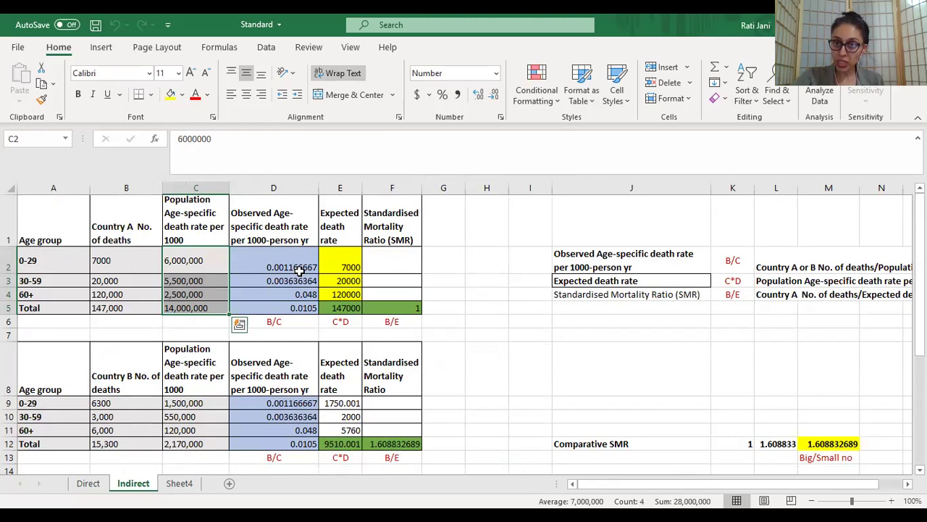
click(299, 309)
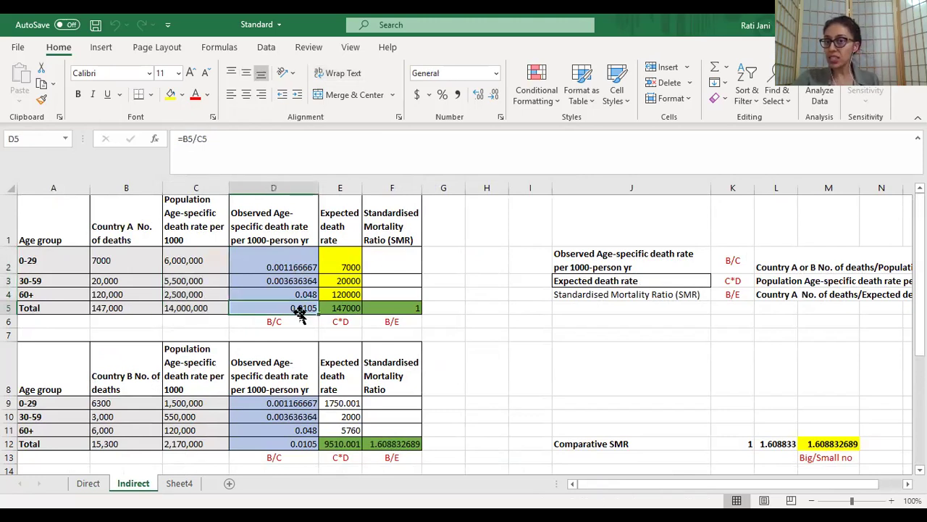
drag(284, 261, 287, 309)
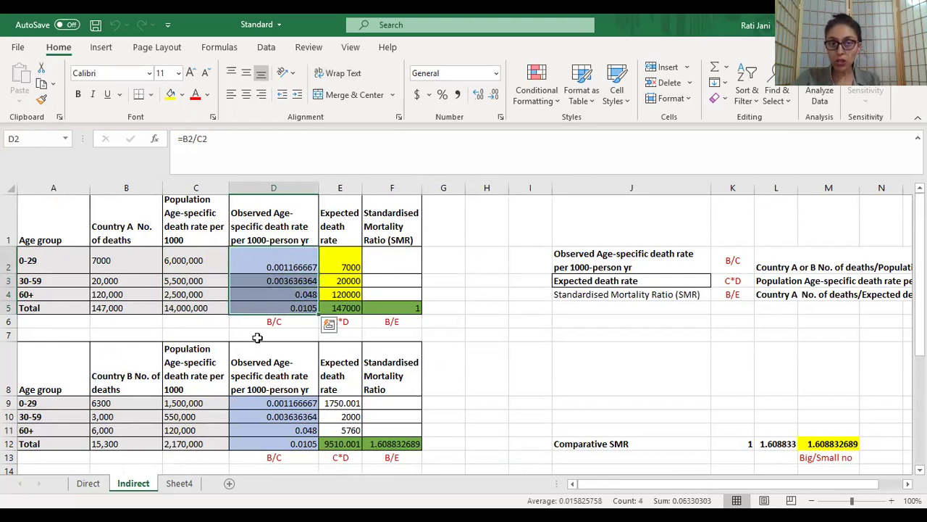
Examine the C*D note in E6 and how E5 sums Country A's expected death rates in E2:E4.
click(346, 326)
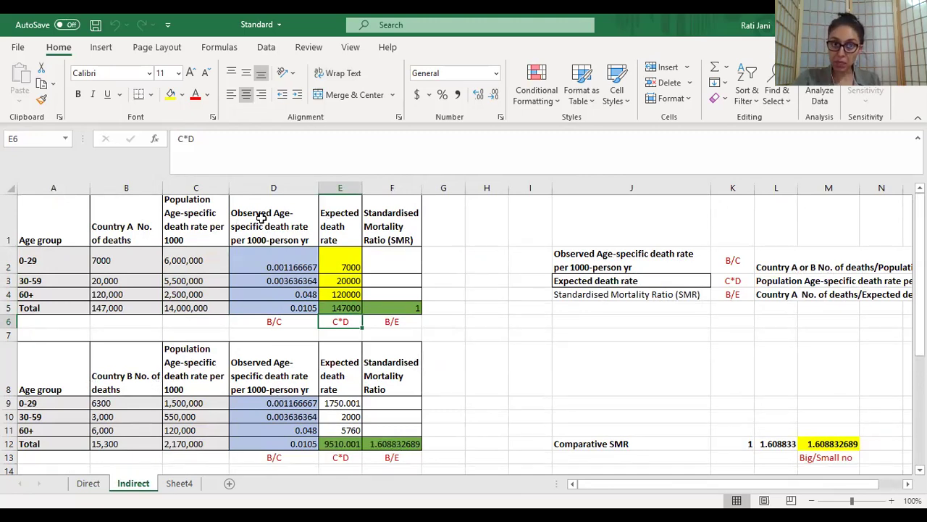
click(338, 308)
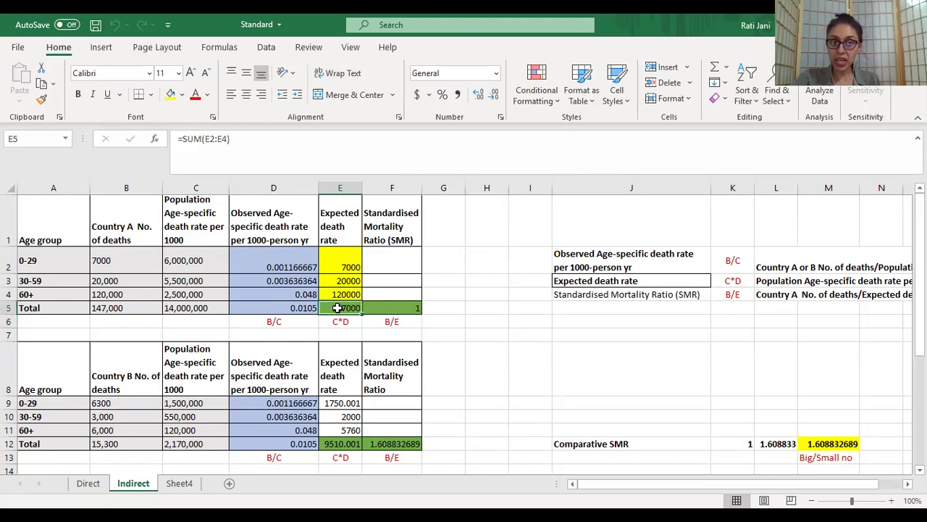
drag(340, 264, 345, 295)
click(341, 309)
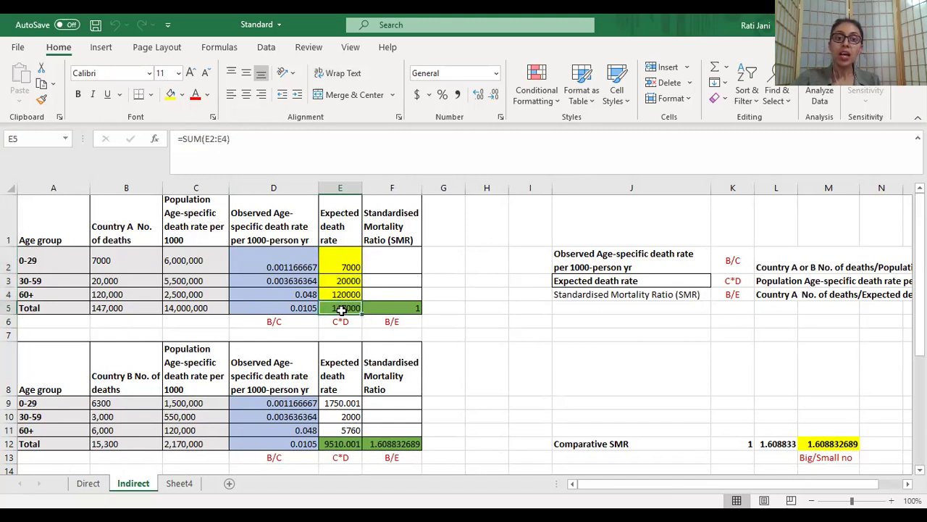
Examine how F5 calculates Country A's Standardised Mortality Ratio as B/E, and review the formula key in J2:N4.
click(389, 321)
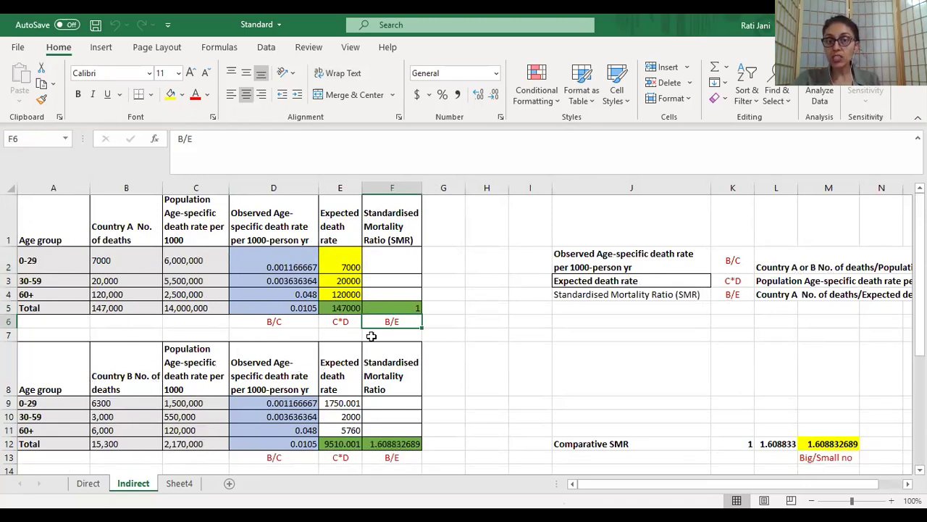
click(418, 309)
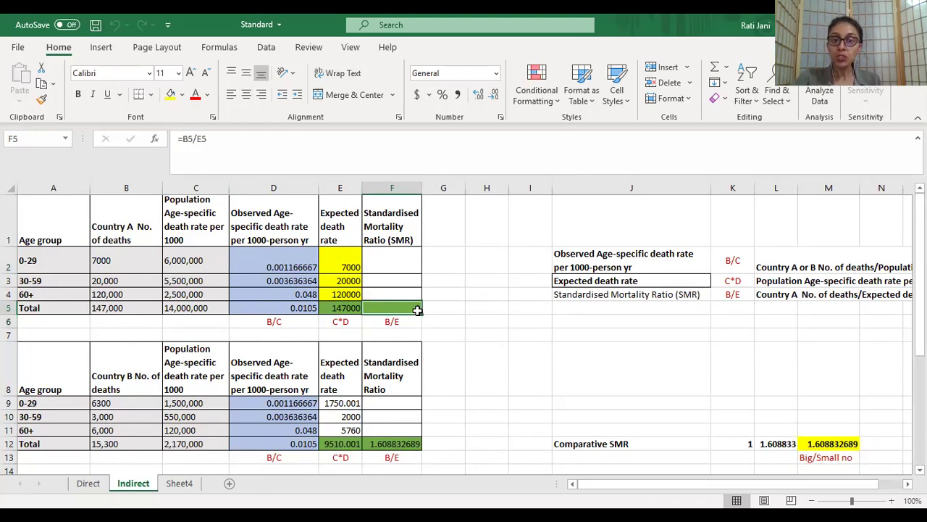
drag(654, 255, 886, 295)
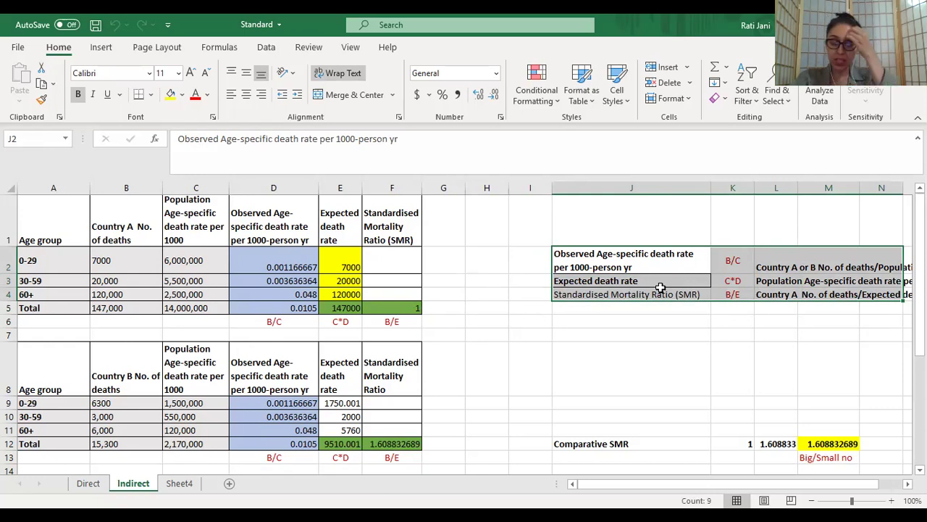
Examine Country B's deaths and population in A9:C12, and compare its observed rates in D9:D12 with Country A's column D.
scroll(248, 380, down, 1)
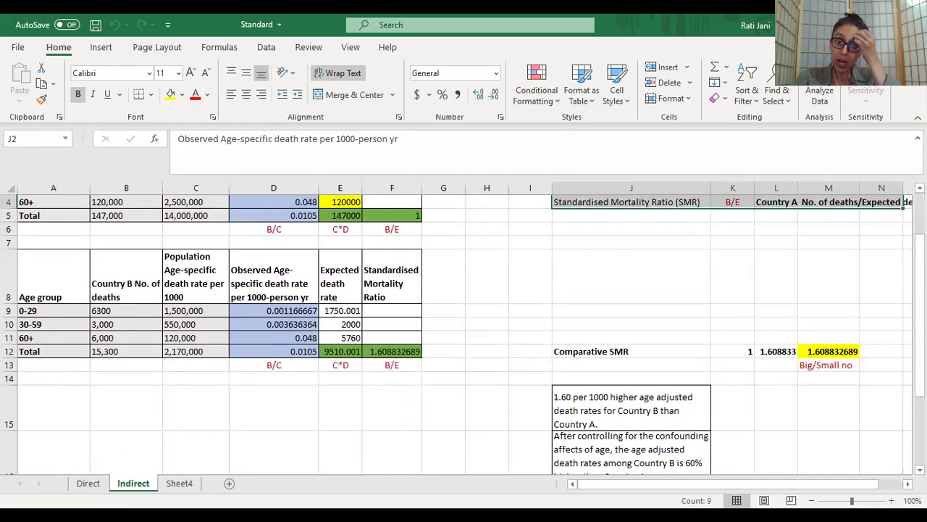
drag(47, 310, 174, 356)
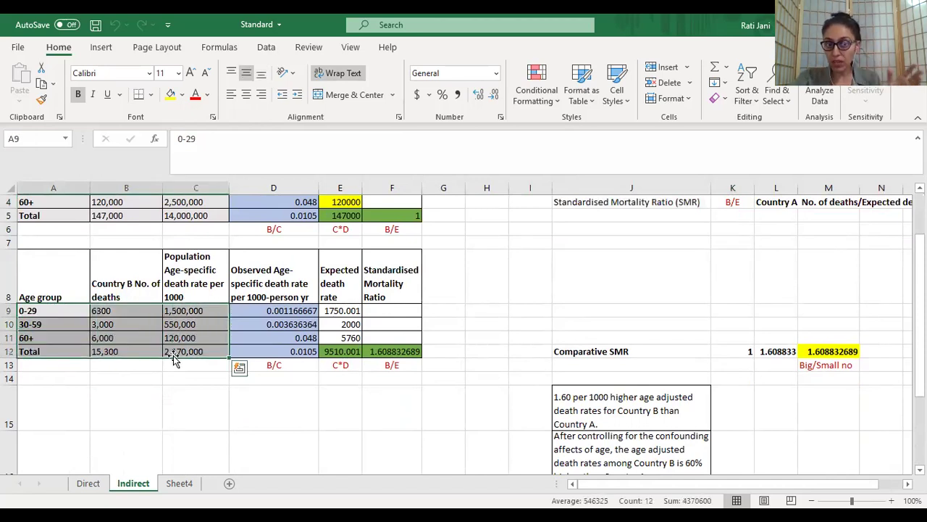
scroll(44, 270, up, 1)
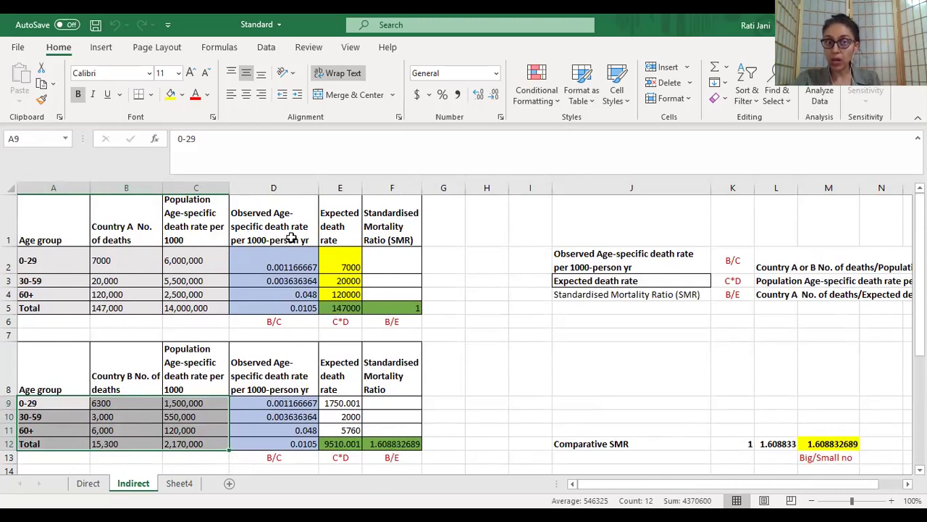
drag(282, 257, 269, 347)
scroll(259, 383, down, 1)
scroll(259, 382, down, 1)
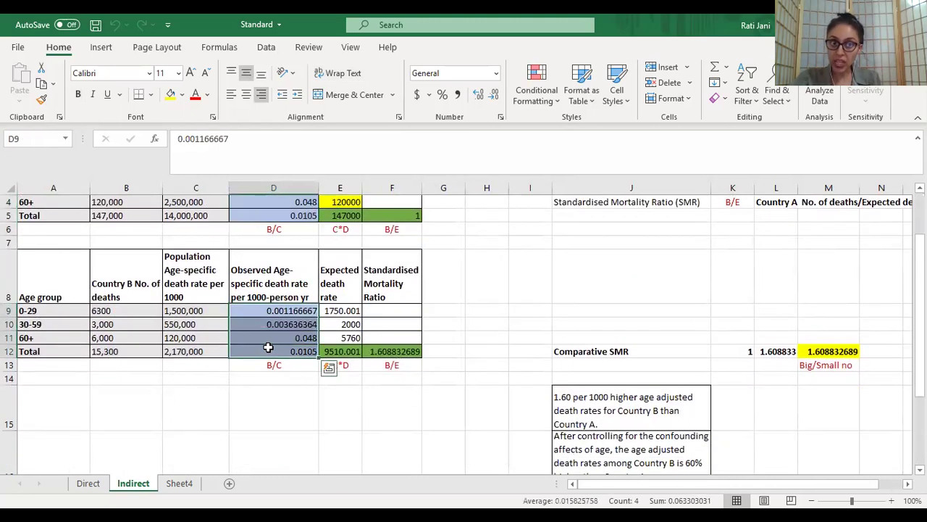
Delete the B/C note in D13 beneath Country B's observed death rates.
click(274, 367)
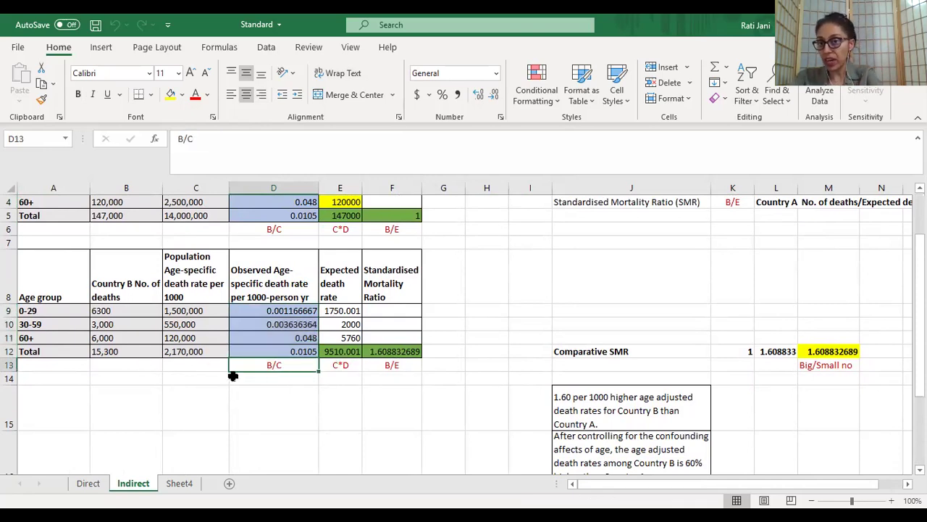
scroll(258, 285, up, 1)
scroll(258, 285, down, 1)
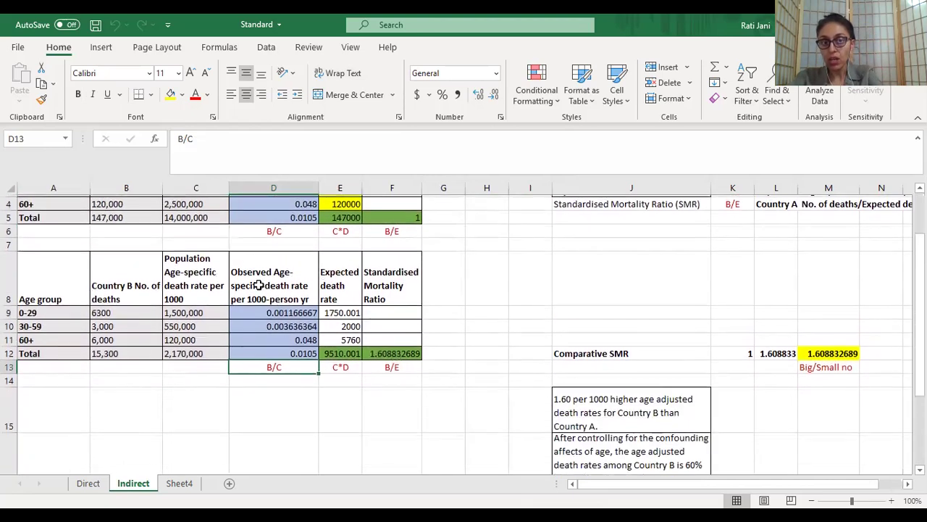
key(Delete)
click(265, 392)
Compare Country A's observed age-specific death rates in D2:D5 with the same rates applied to Country B in D9:D12.
scroll(265, 397, up, 1)
drag(289, 267, 293, 305)
drag(291, 402, 297, 436)
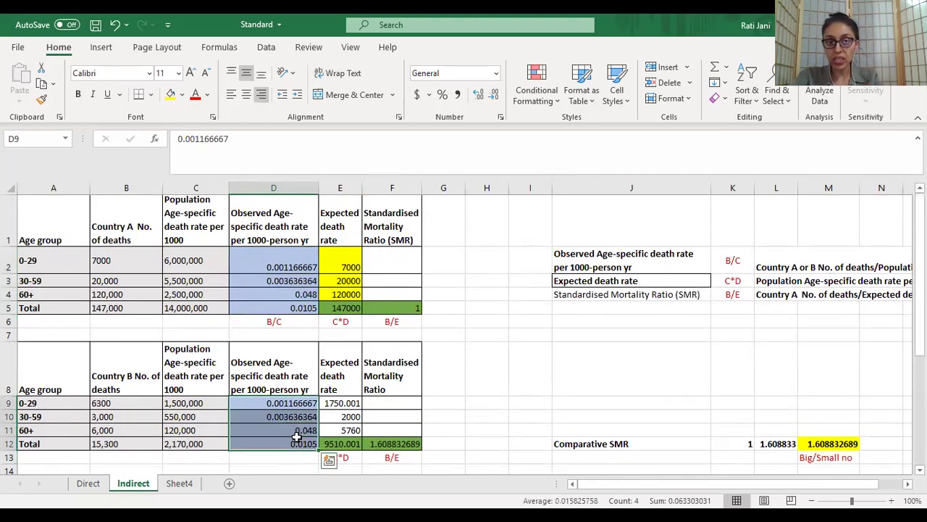
Examine the C*D note in E13 and how Country B's expected death rates are calculated in E9:E11.
scroll(297, 436, down, 1)
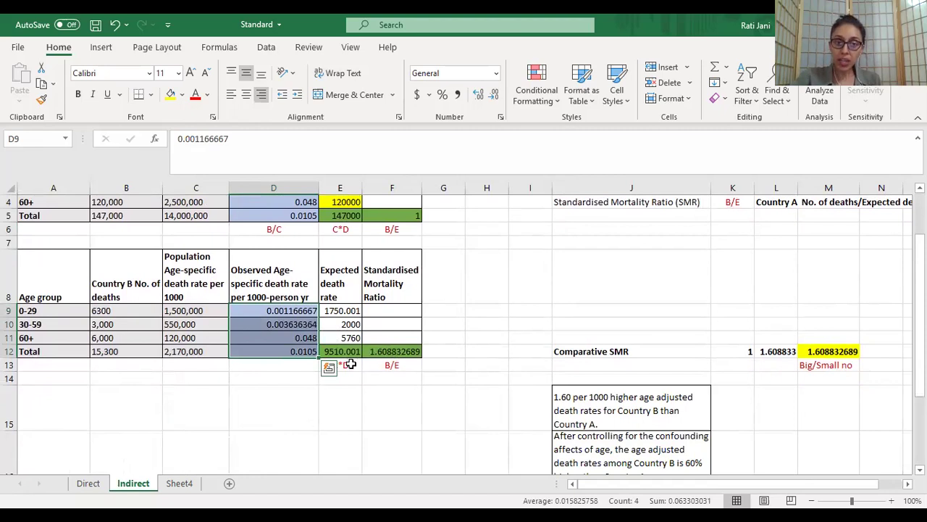
click(350, 362)
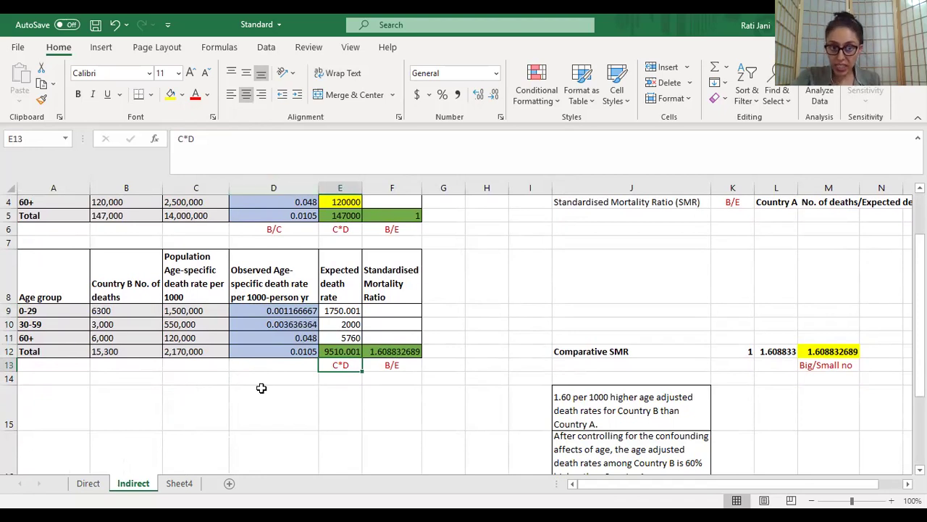
drag(345, 305, 339, 352)
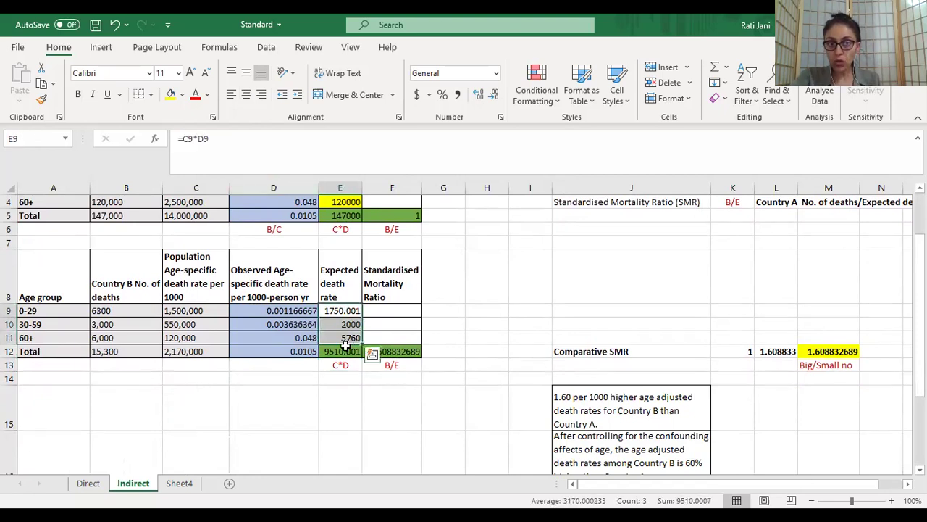
Examine Country B's total expected deaths in E12, and compare its Standardised Mortality Ratio in F12 with Country A's in F5.
click(338, 353)
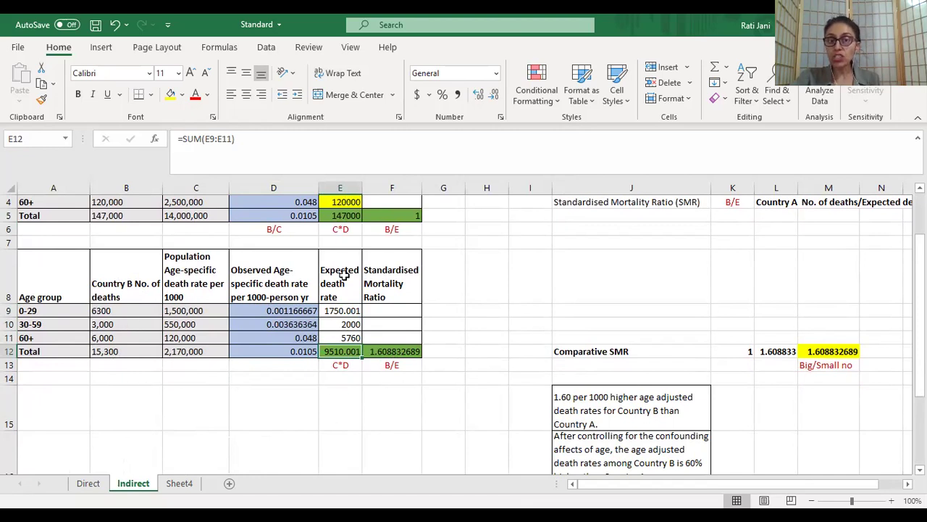
click(391, 354)
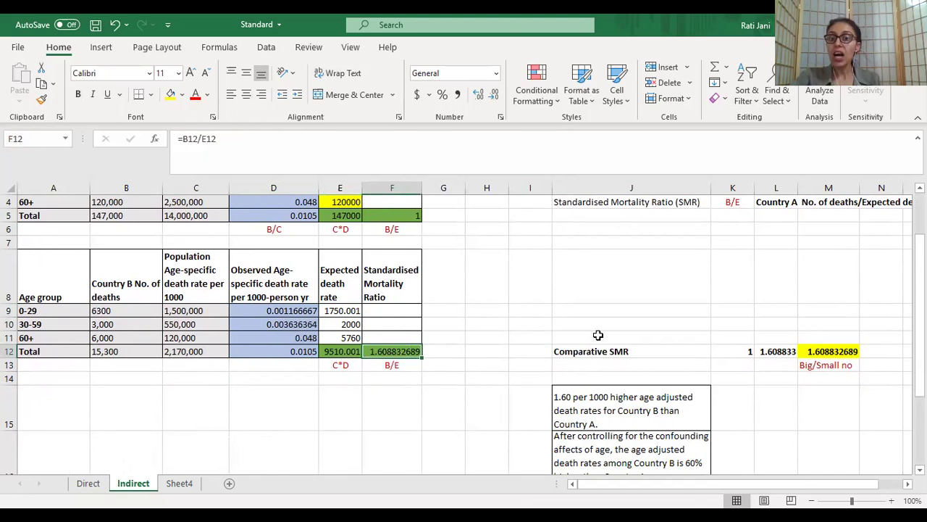
click(615, 352)
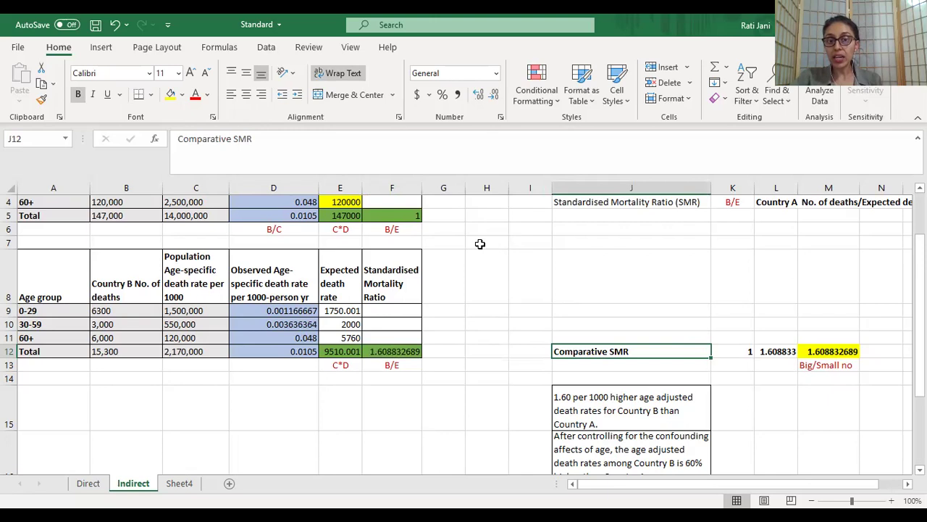
click(415, 218)
key(ctrl+c)
key(Return)
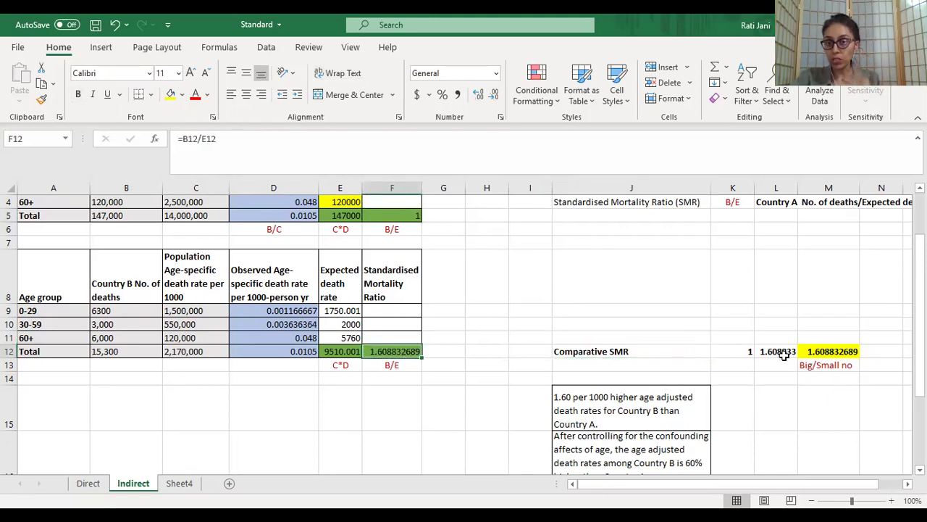
Examine how the Comparative SMR in M12 is calculated from K12 and L12, and read its interpretation in J15:J18.
click(746, 352)
click(779, 351)
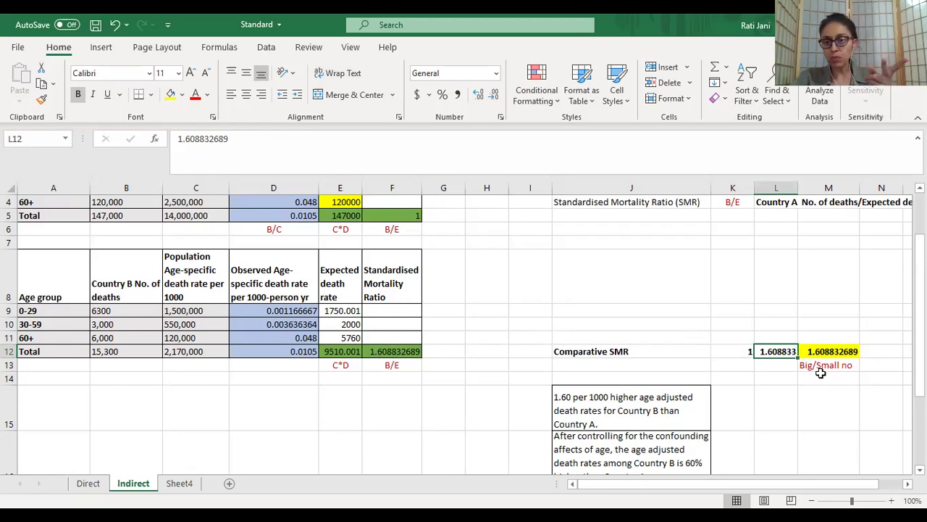
click(828, 352)
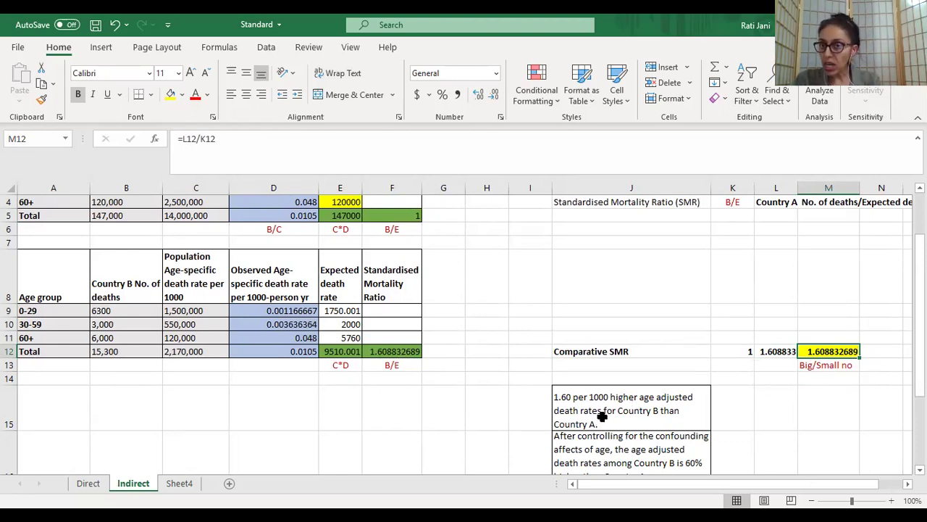
scroll(602, 413, down, 1)
scroll(603, 412, down, 1)
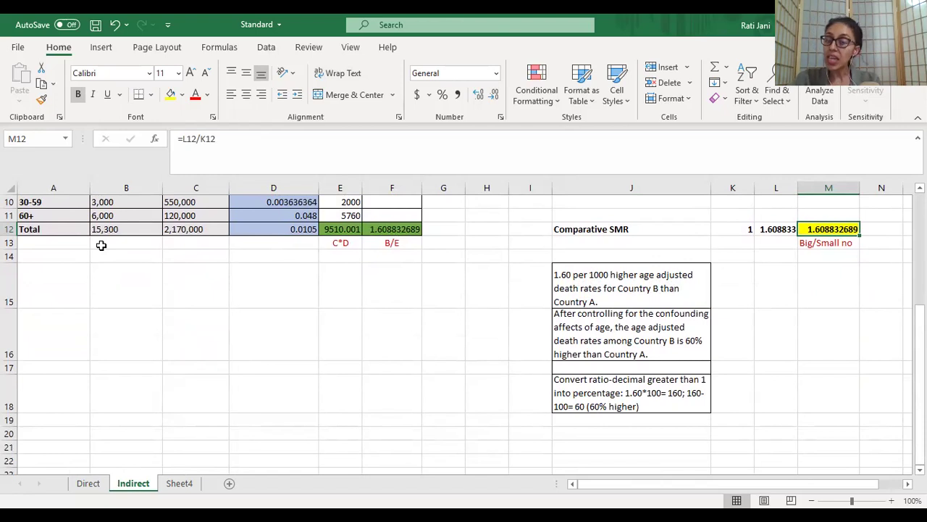
Review the Comparative Mortality Ratio in J12 of the Direct sheet and its interpretation in J14:J15.
click(88, 483)
scroll(475, 405, down, 2)
scroll(475, 404, down, 1)
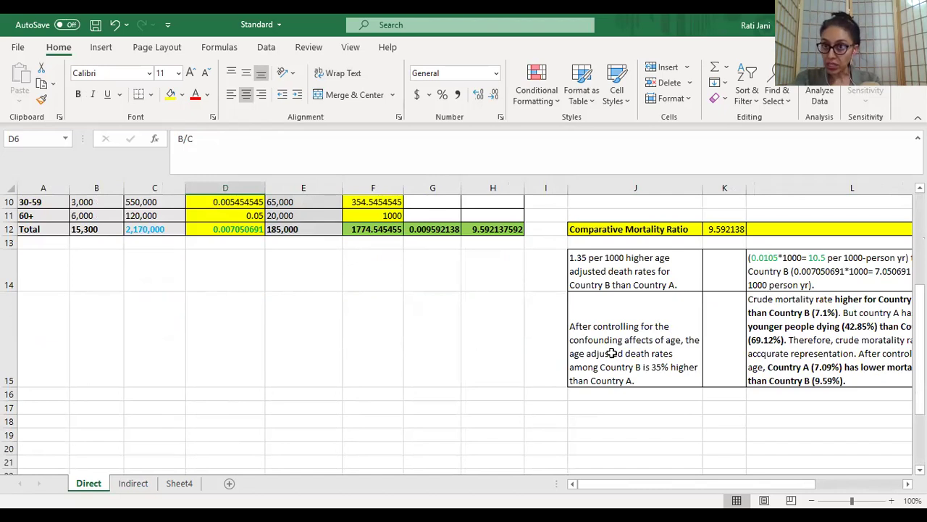
click(580, 264)
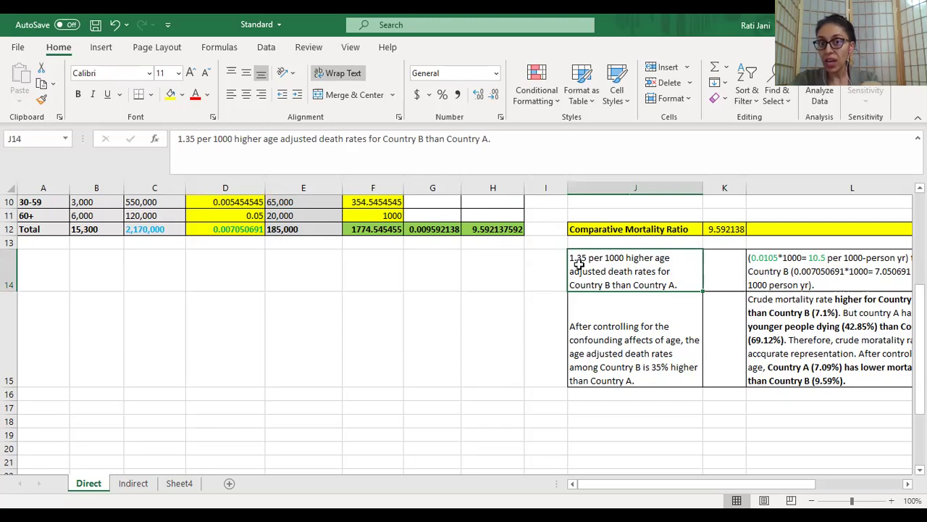
click(586, 230)
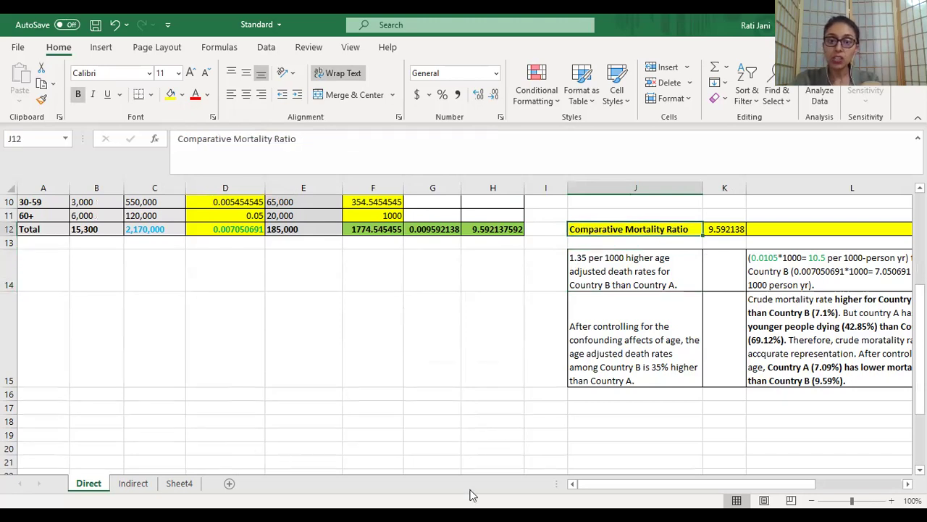
Return to the Indirect sheet and review the Comparative SMR against both country tables and the percentage conversion note in J18.
click(133, 483)
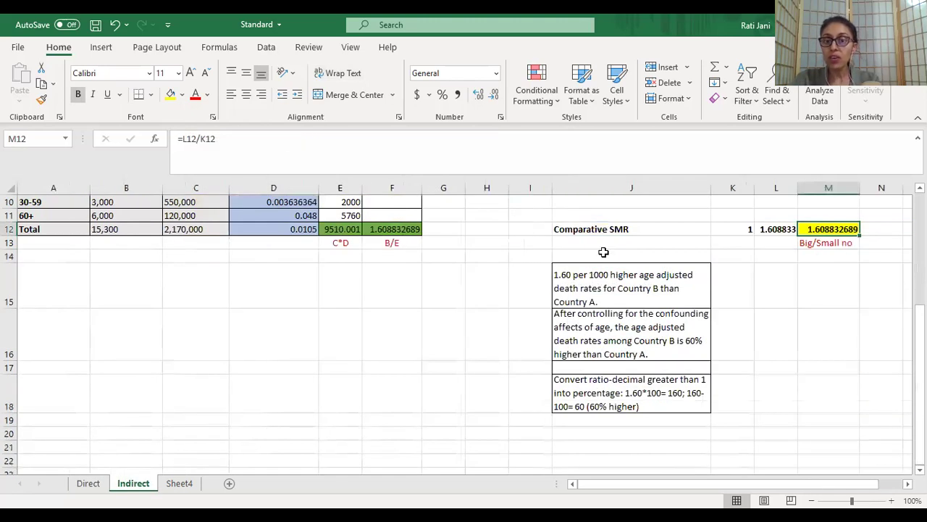
click(610, 231)
scroll(349, 345, up, 3)
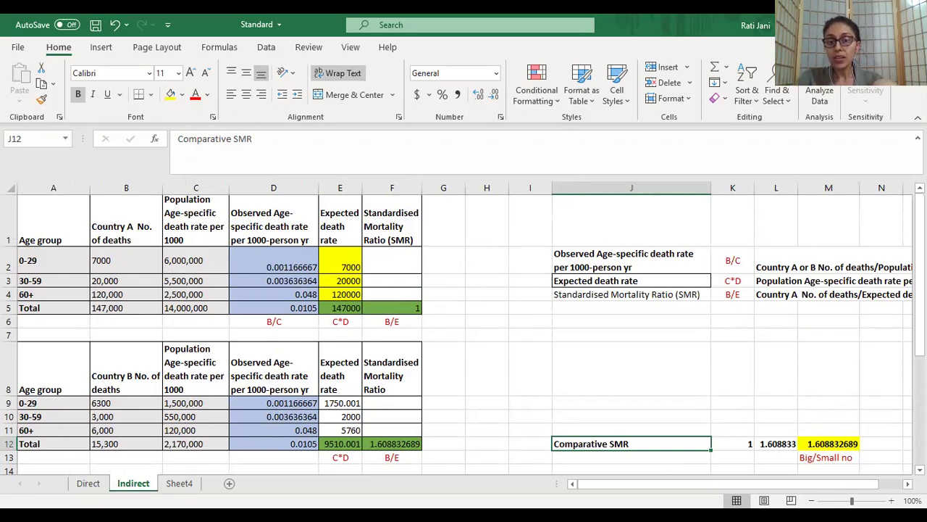
scroll(478, 384, down, 2)
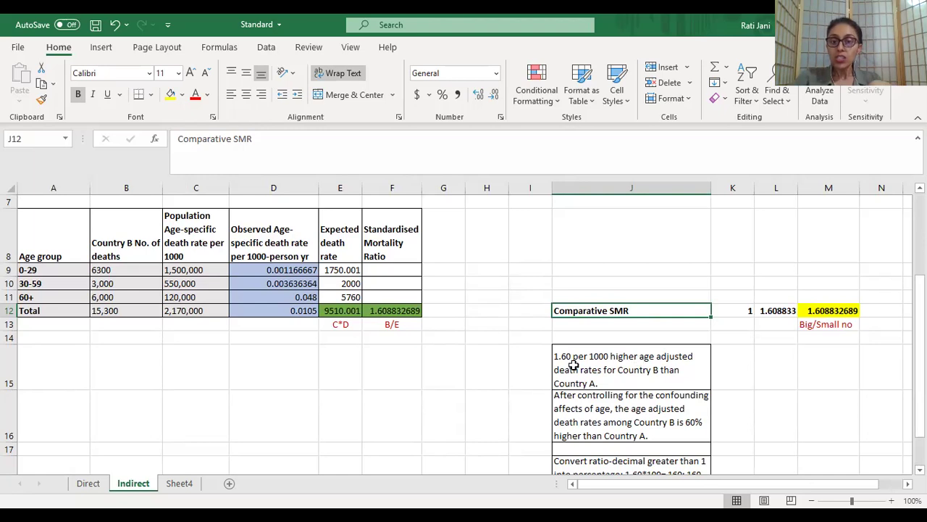
scroll(613, 398, down, 1)
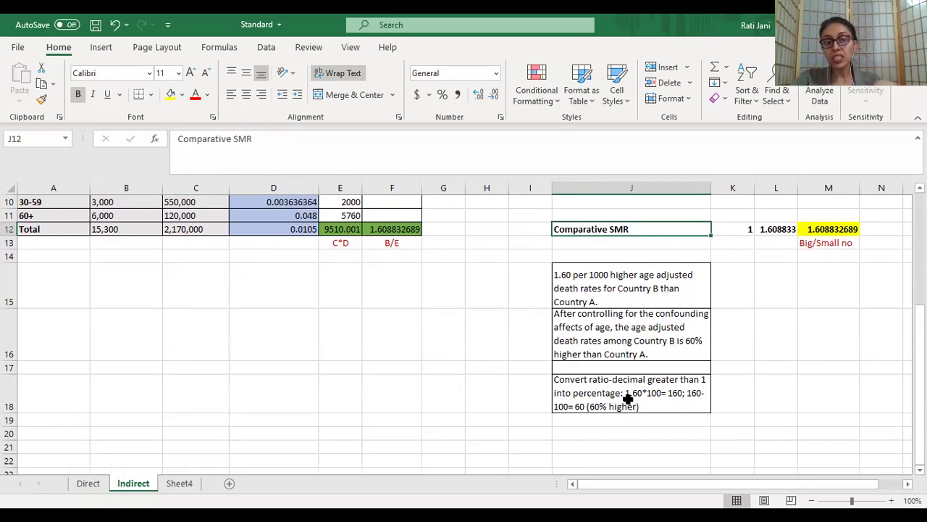
scroll(231, 327, up, 1)
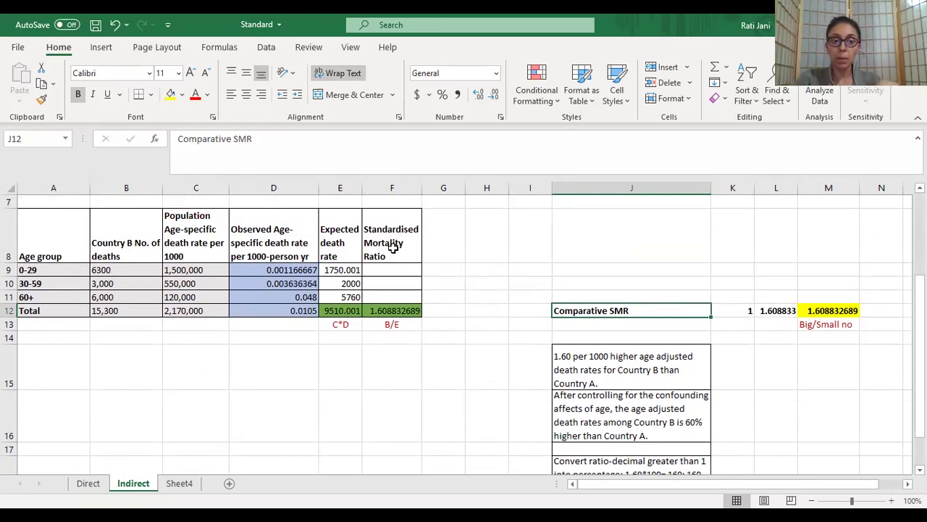
Compare Country B's direct standardisation table on the Direct sheet with its expected deaths and mortality ratio on the Indirect sheet.
click(89, 485)
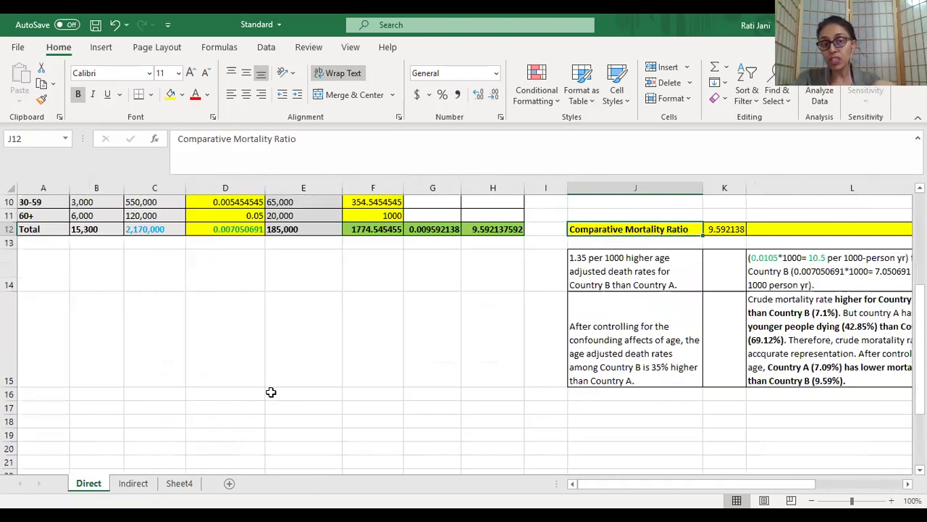
scroll(271, 392, up, 1)
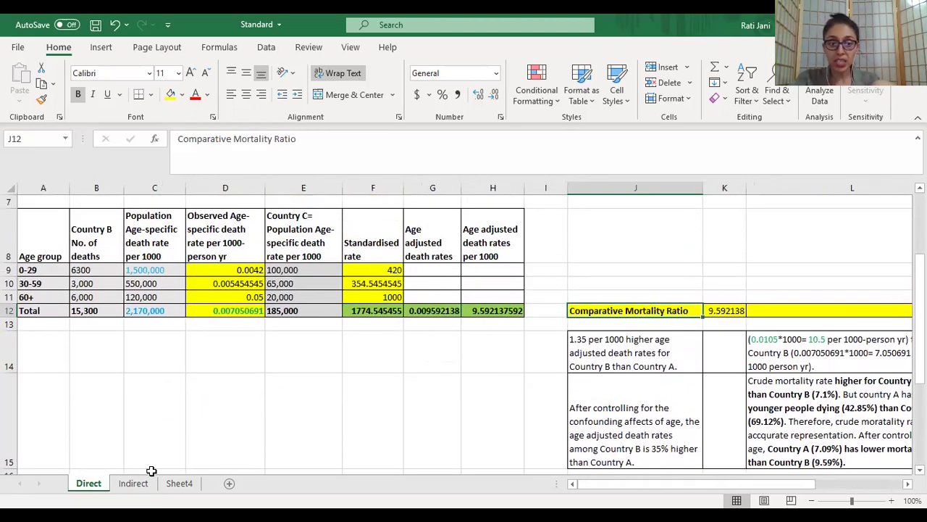
click(133, 484)
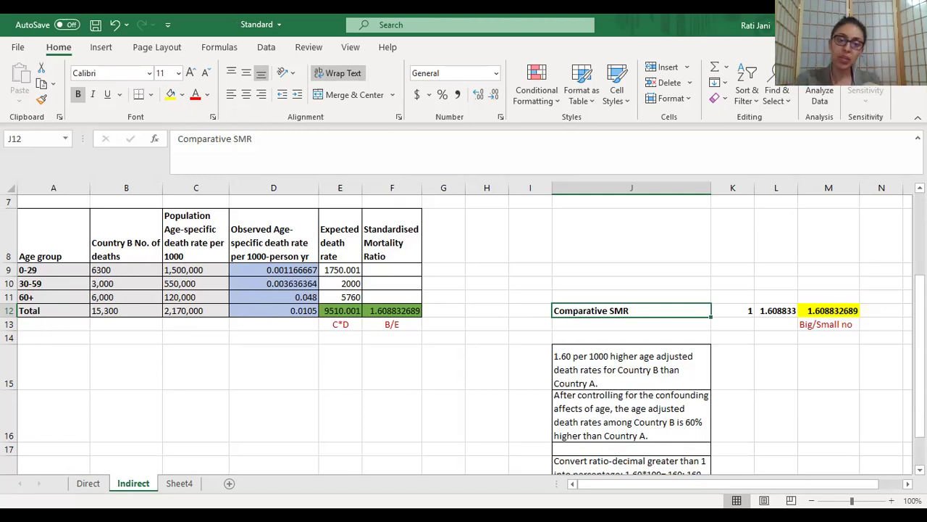
Check the Department of Health reference link on Sheet4, and return to the country tables on the Indirect sheet.
click(177, 484)
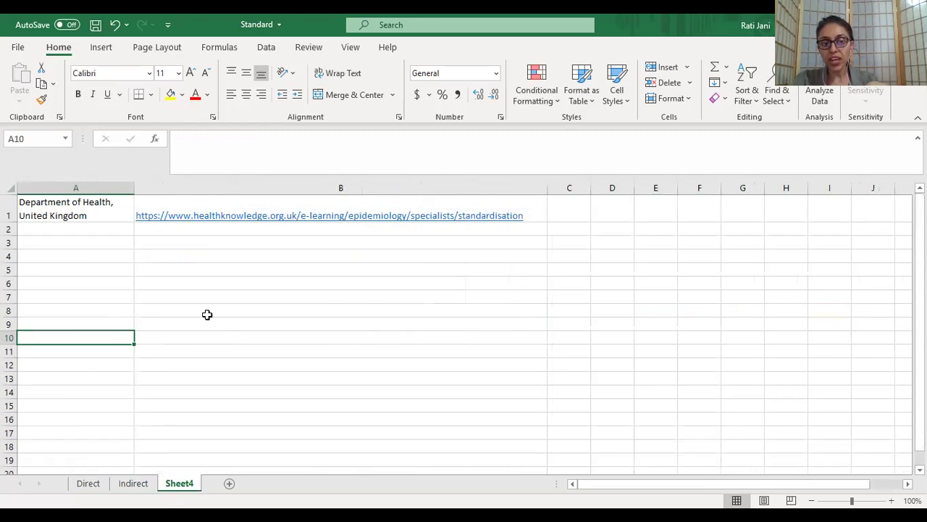
click(99, 487)
click(127, 487)
scroll(235, 431, up, 3)
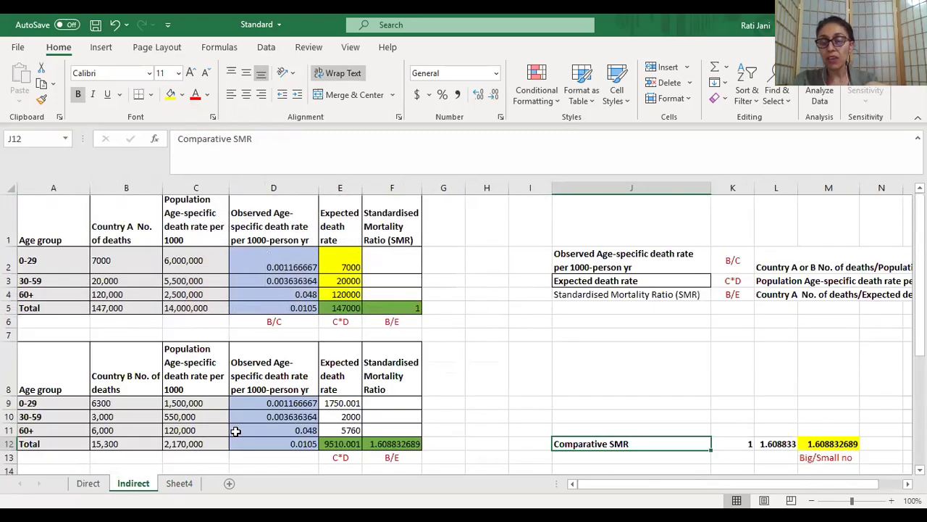